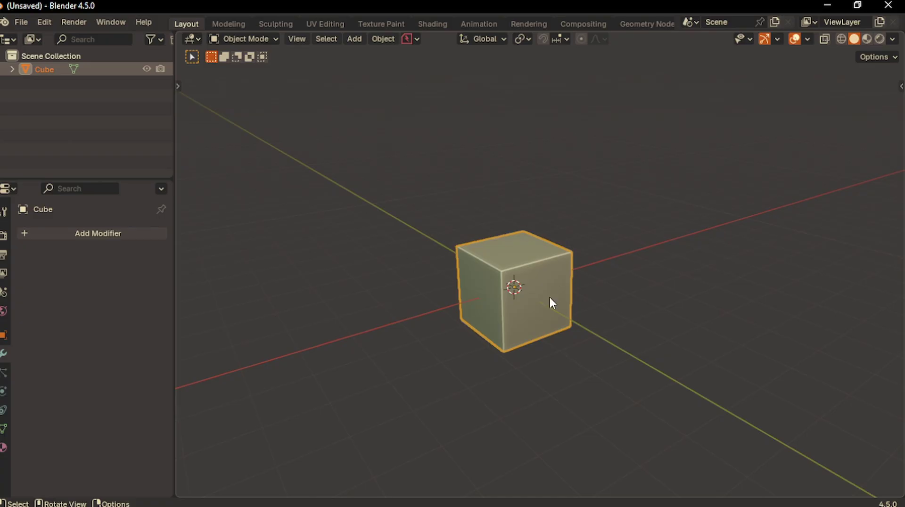
Search the Preferences add-ons for 'boo' and expand the Booltron add-on's details.
middle_click_drag(548, 295, 553, 303)
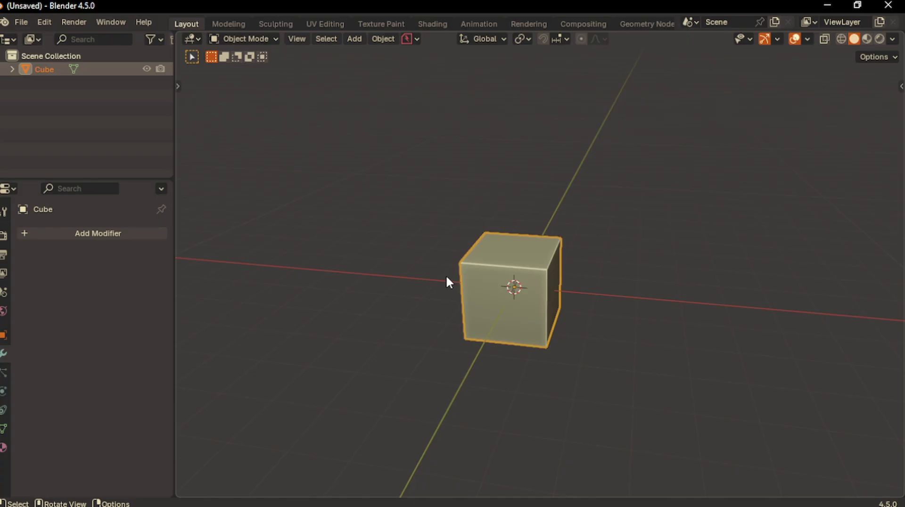
left_click(50, 21)
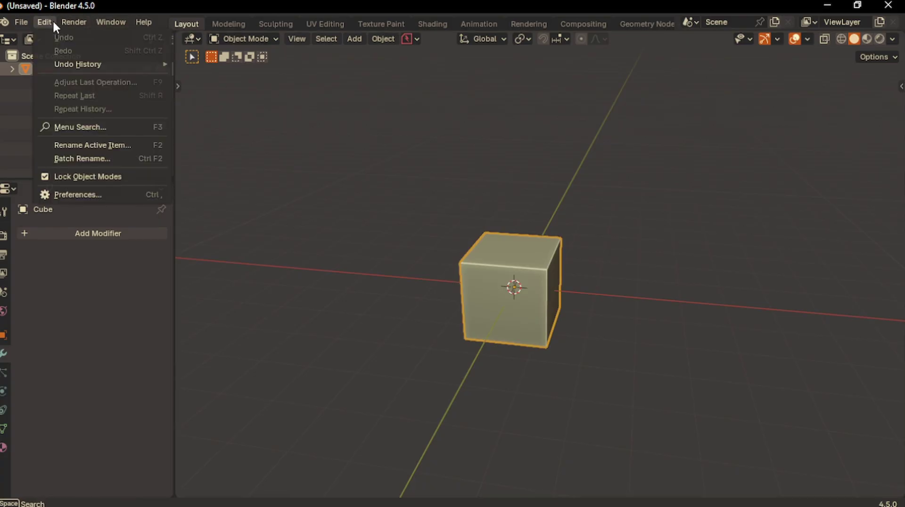
left_click(79, 194)
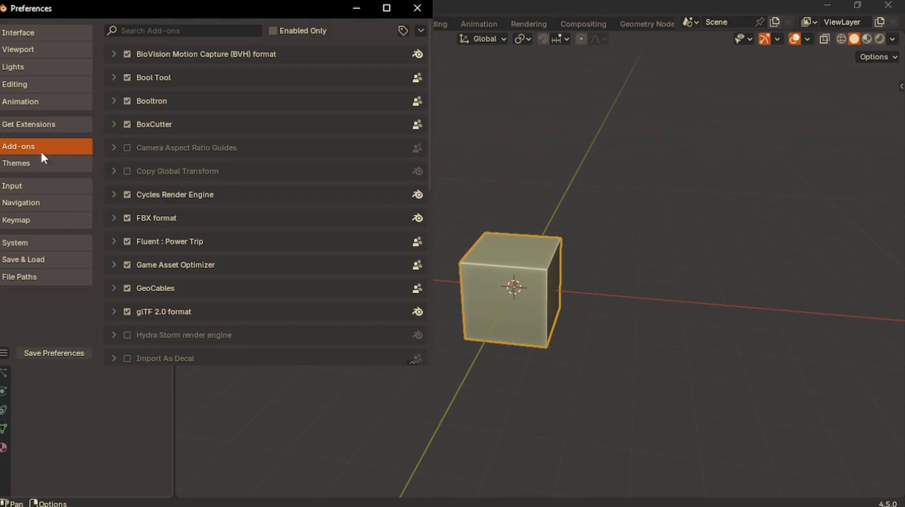
left_click(173, 35)
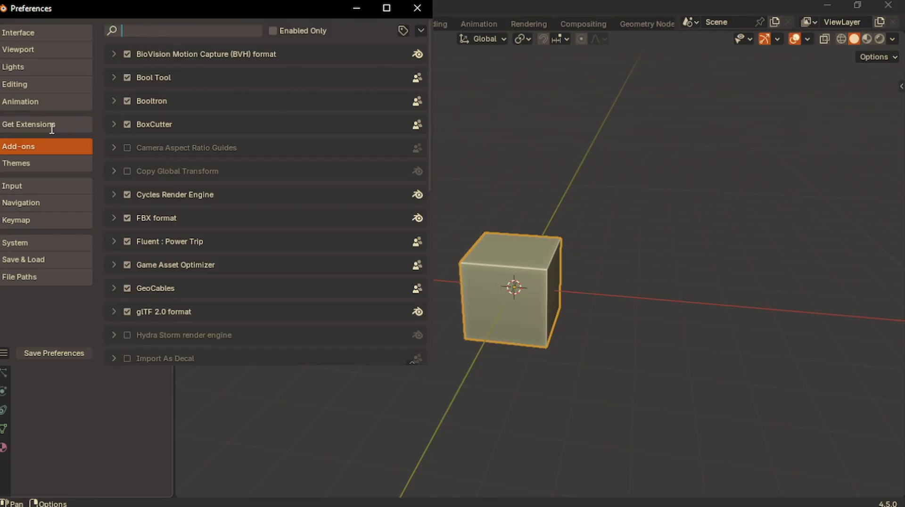
left_click(24, 125)
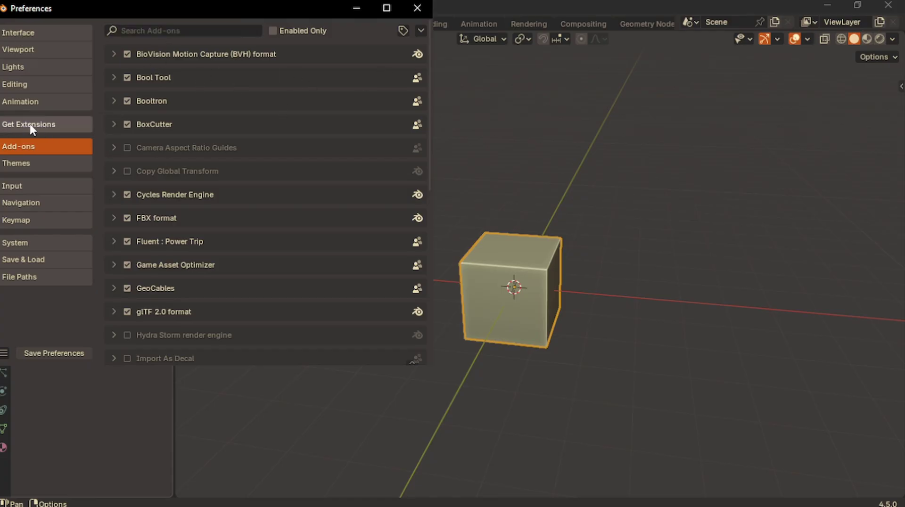
left_click(6, 127)
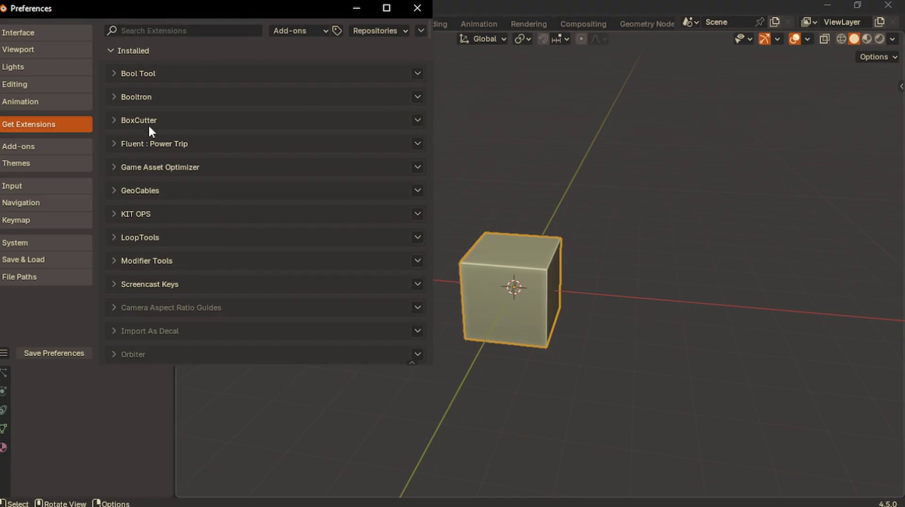
left_click(46, 146)
left_click(211, 32)
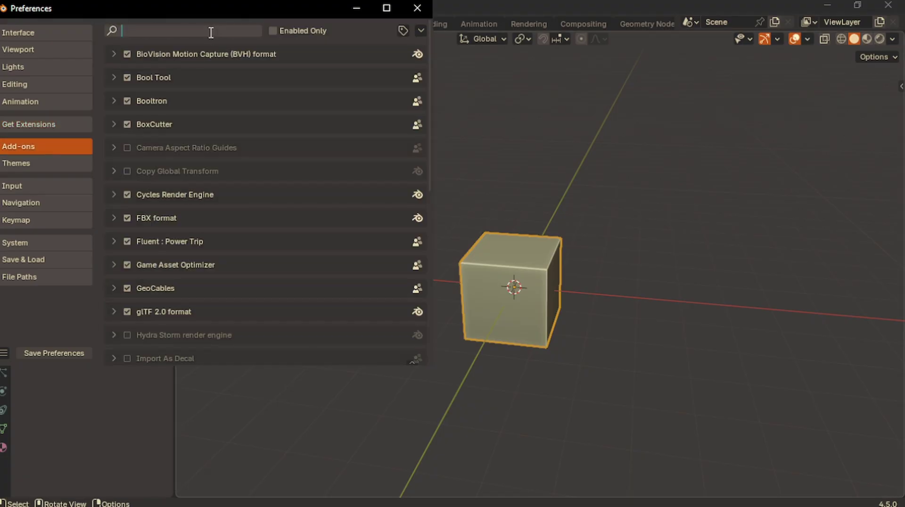
type("boo")
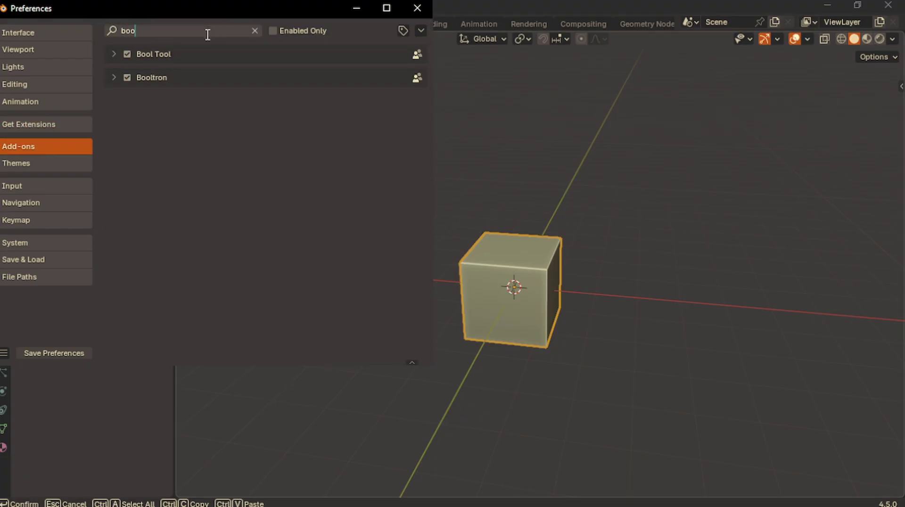
left_click(114, 77)
left_click(114, 77)
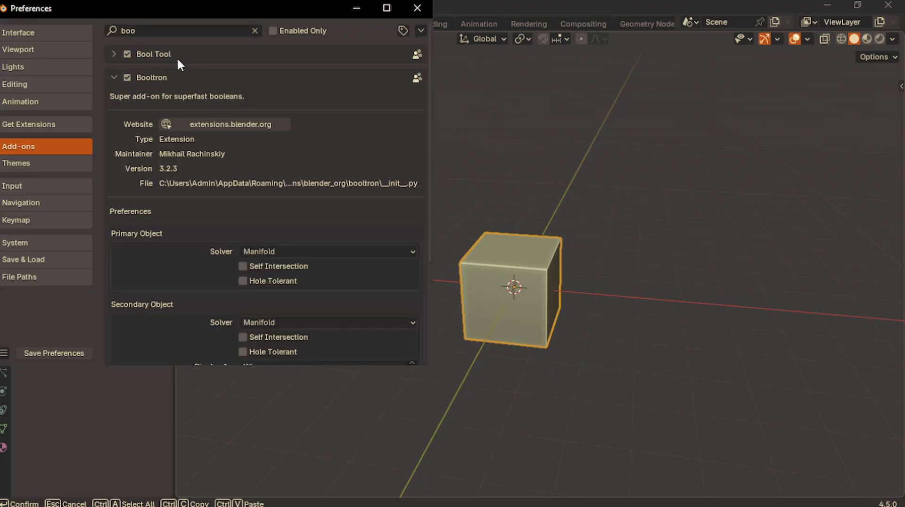
left_click(416, 10)
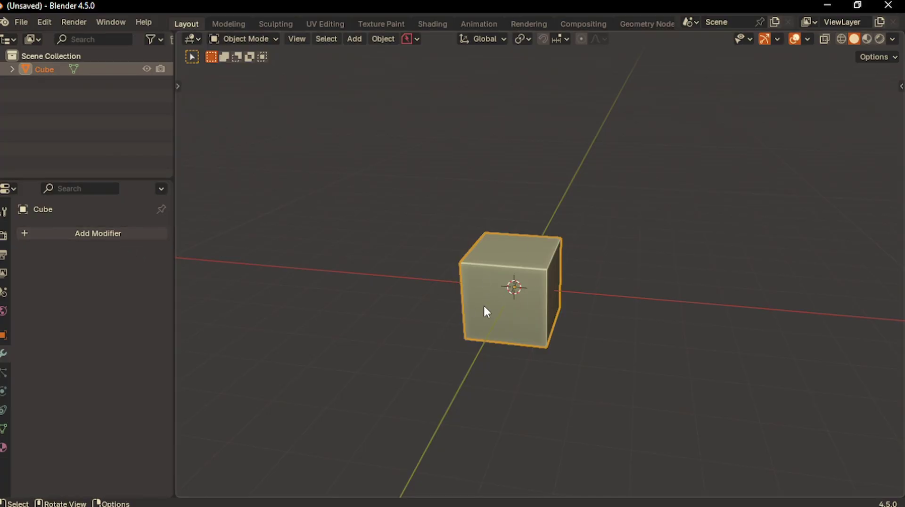
Duplicate the cube and place the copy above and beside the original.
middle_click_drag(483, 306, 570, 268)
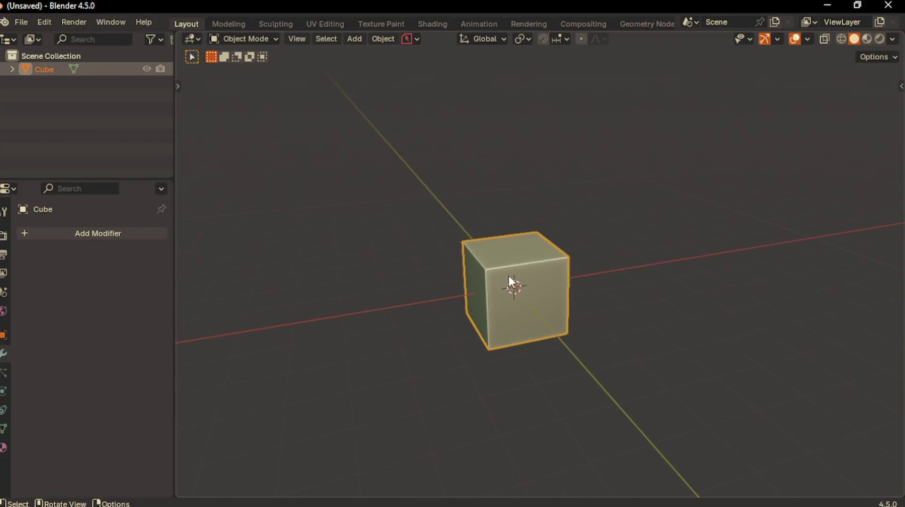
key("shift+d")
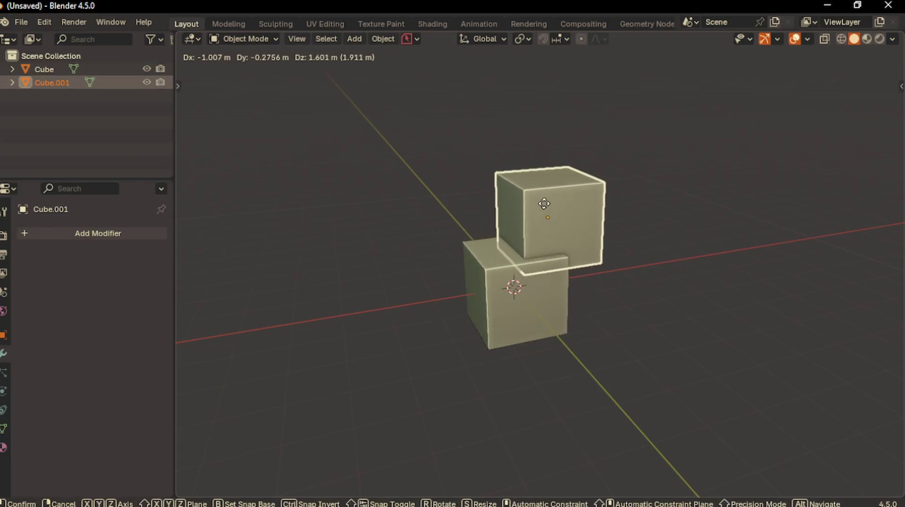
left_click(539, 200)
middle_click_drag(539, 200, 487, 200)
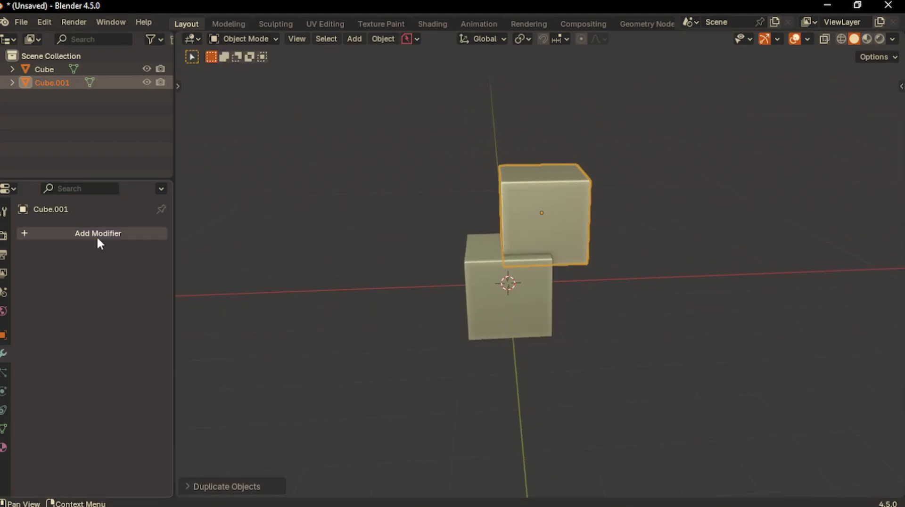
Add a Boolean modifier to Cube.001 with the original Cube as its object.
left_click(105, 231)
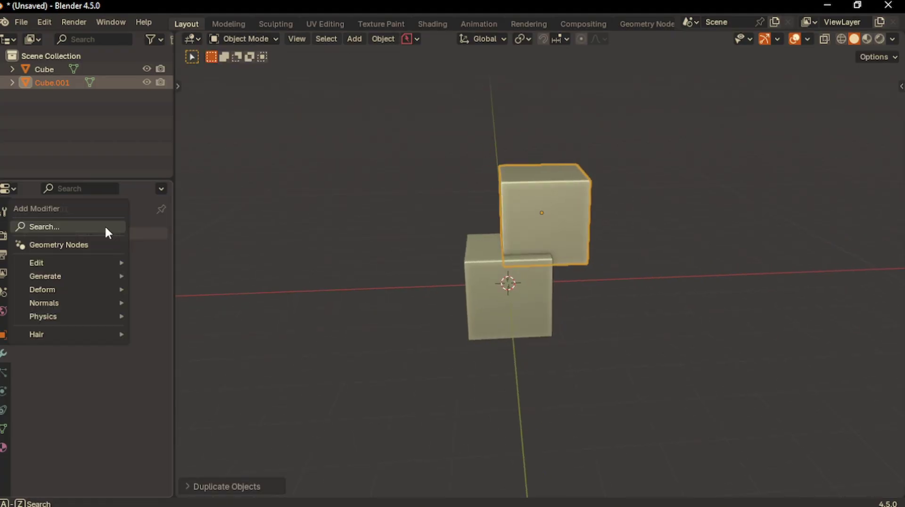
mouse_move(75, 263)
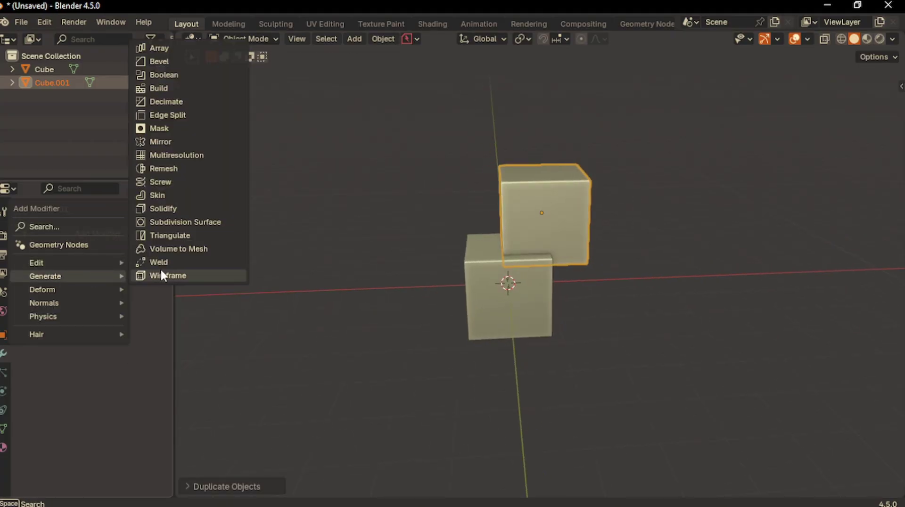
left_click(162, 78)
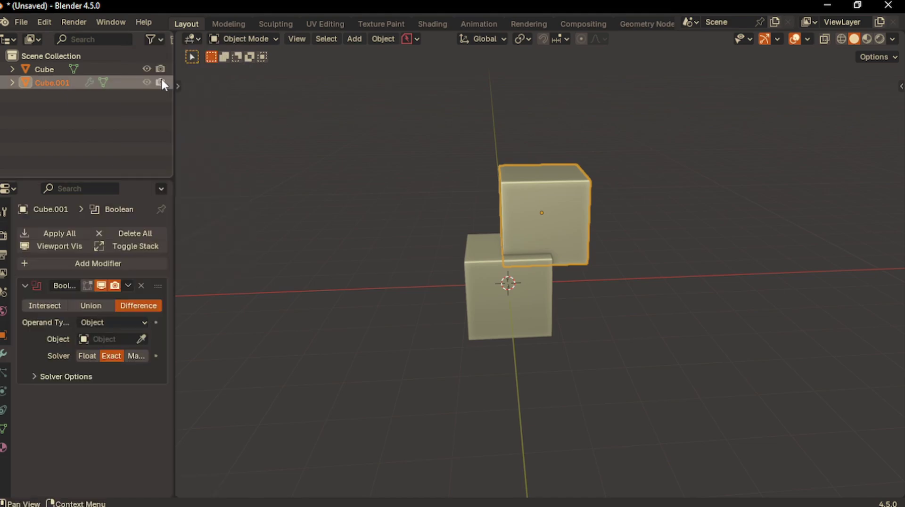
left_click(141, 338)
left_click(520, 297)
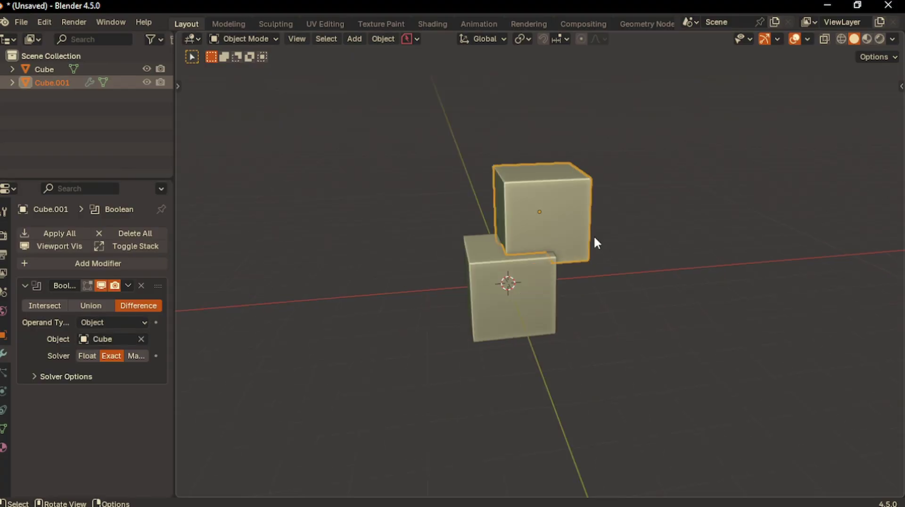
Try Union, Intersect, Float and Manifold, then keep the Boolean on Difference with Exact.
middle_click_drag(592, 236, 383, 241)
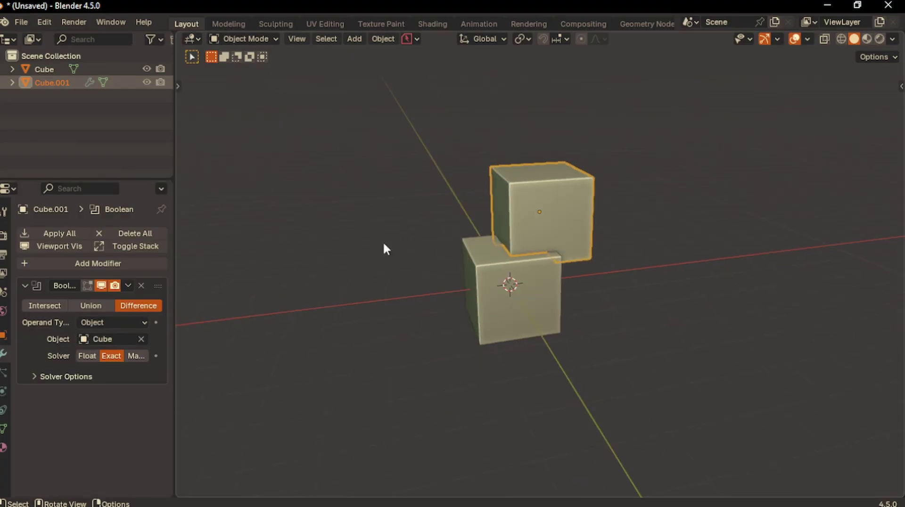
left_click(92, 305)
left_click(50, 307)
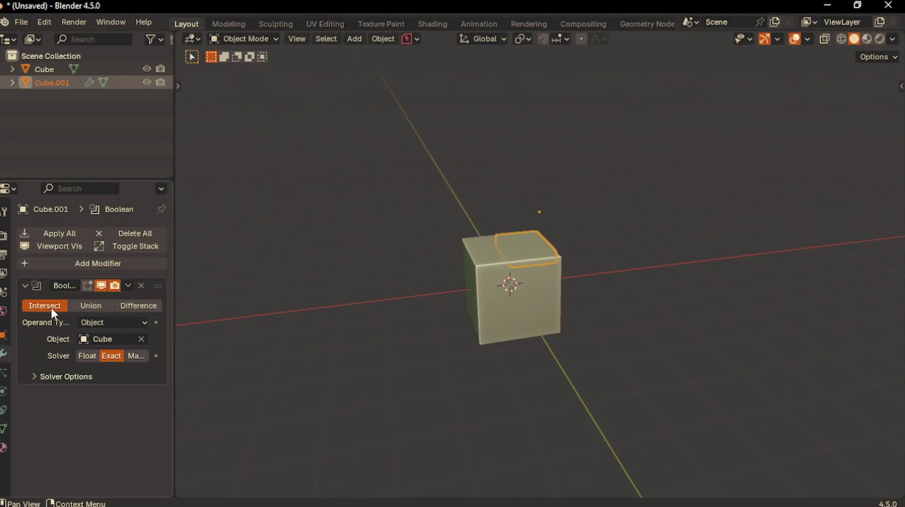
left_click(154, 306)
left_click(82, 356)
left_click(126, 355)
left_click(120, 356)
middle_click_drag(262, 287, 593, 244)
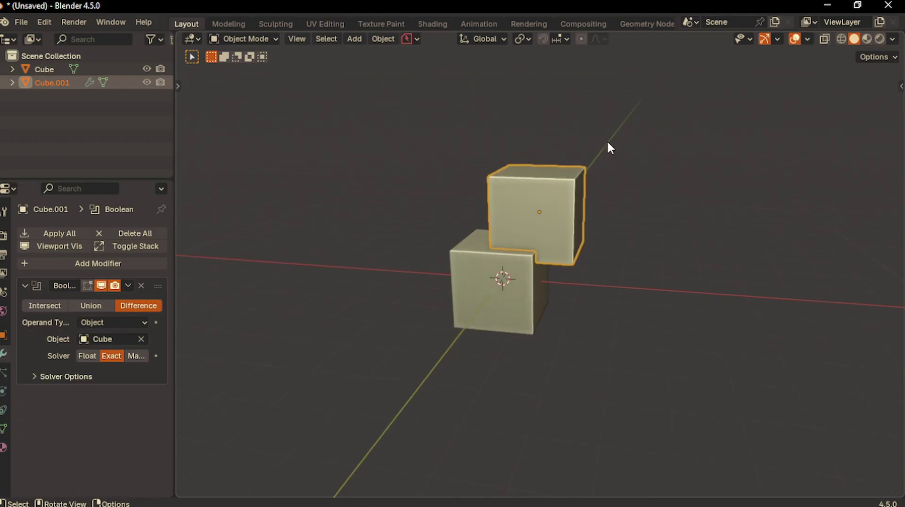
middle_click_drag(592, 188, 495, 289)
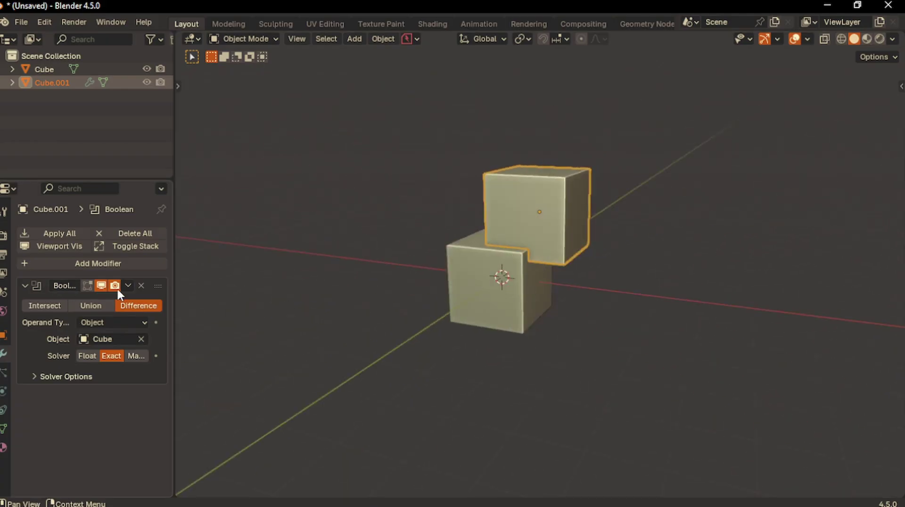
middle_click_drag(497, 244, 543, 248)
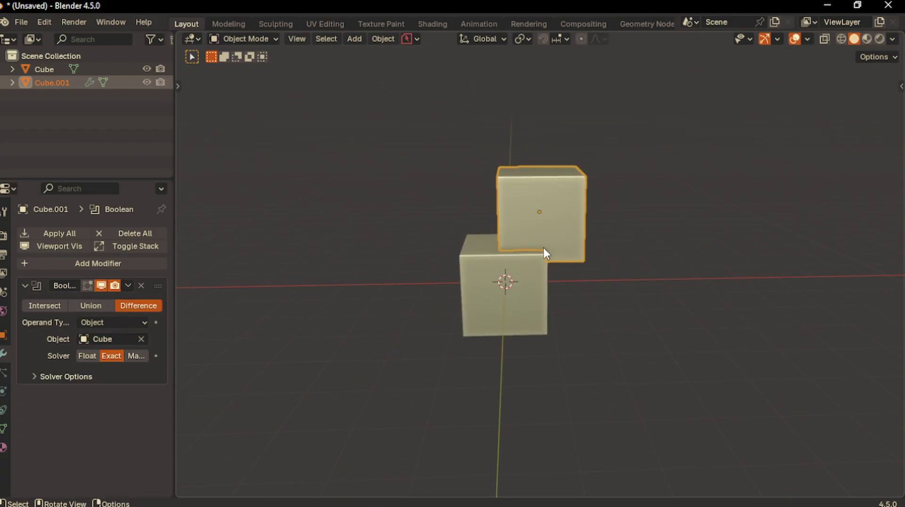
middle_click_drag(568, 234, 527, 237)
Delete both cubes and add a fresh cube at the origin.
key("a")
key("Delete")
key("shift+a")
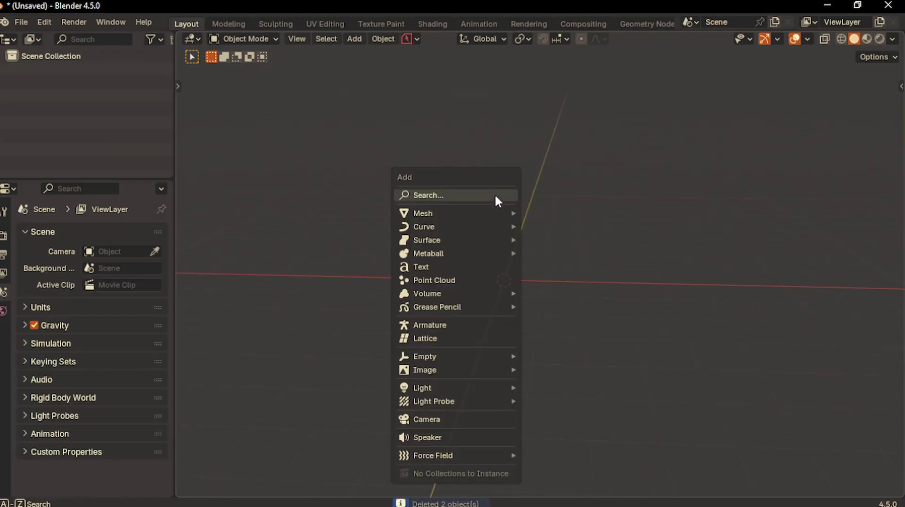
mouse_move(454, 212)
left_click(571, 254)
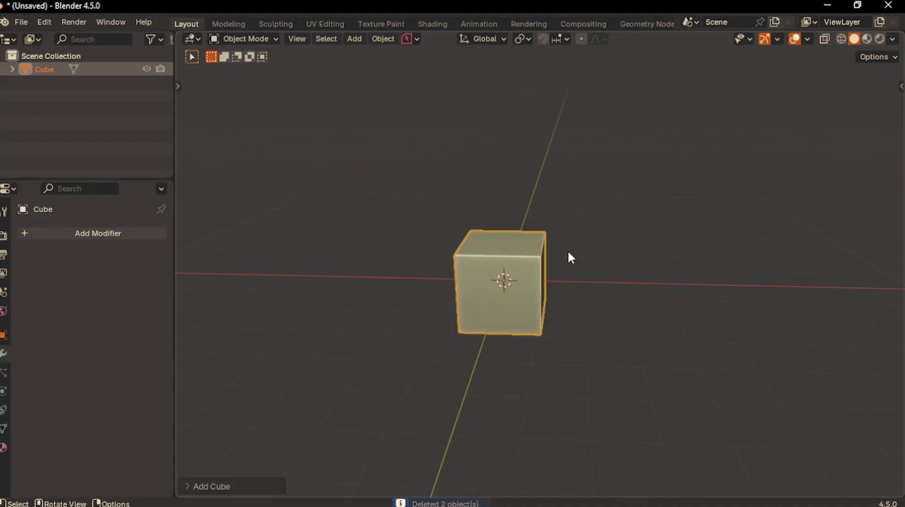
Duplicate the new cube, offset the copy up-right, and select both with Cube active.
key("shift+d")
left_click(609, 195)
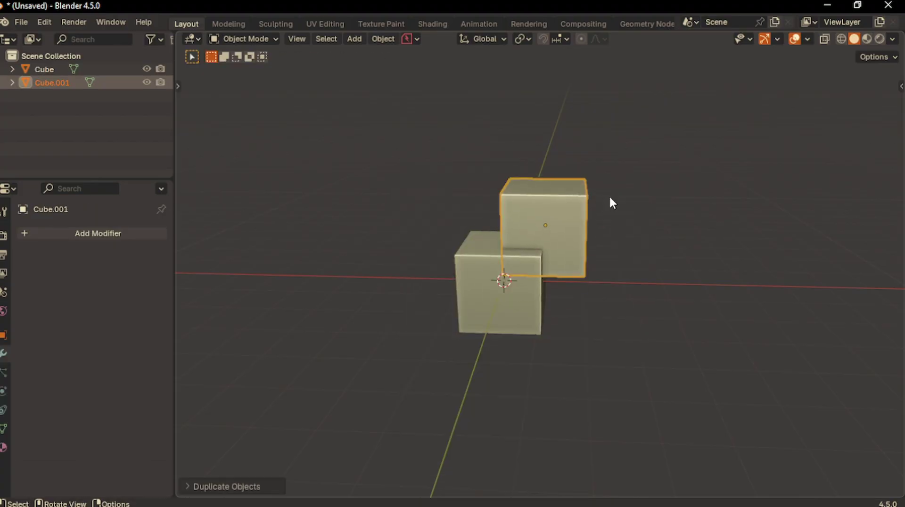
middle_click_drag(612, 203, 468, 259)
left_click(468, 258, "shift")
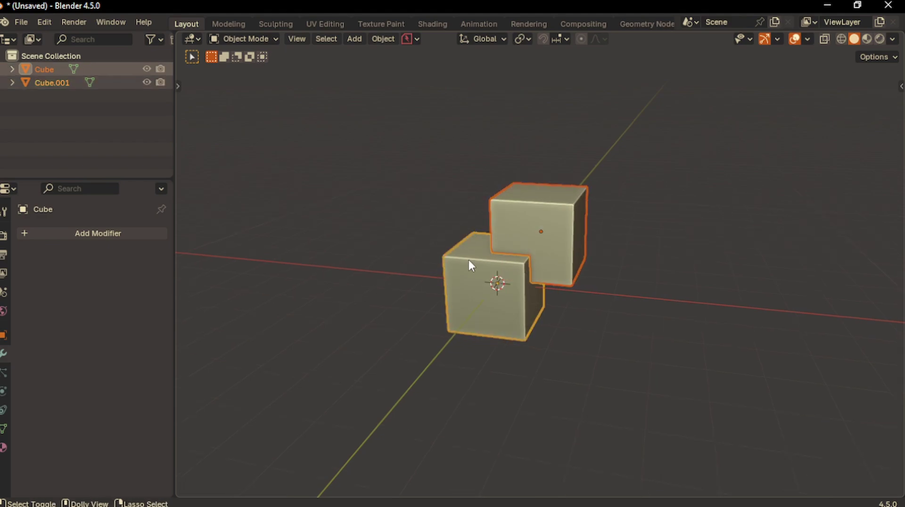
Cut Cube.001 out of Cube from the Boolean Difference menu, inspect the notch, then undo.
key("shift+ctrl+b")
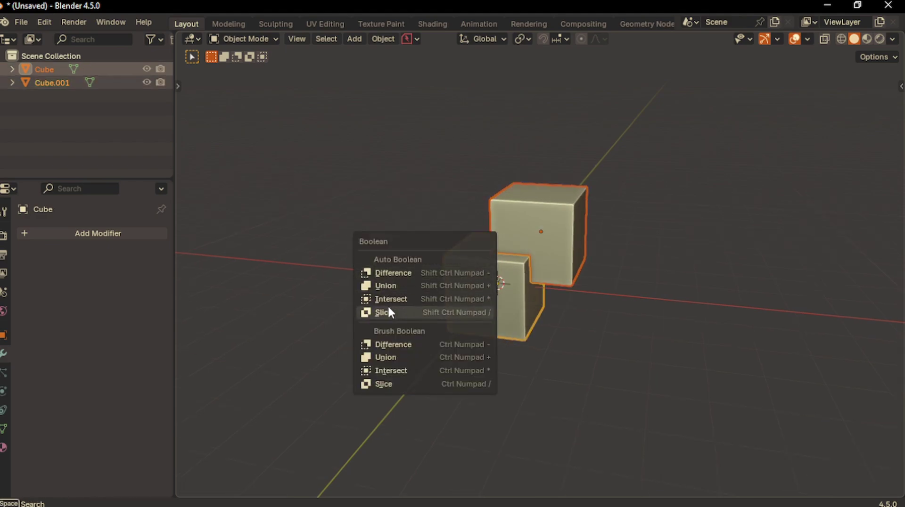
left_click(395, 274)
mouse_move(530, 273)
middle_mouse_down()
mouse_move(533, 281)
mouse_move(480, 278)
mouse_move(514, 268)
middle_mouse_up()
key("ctrl+z")
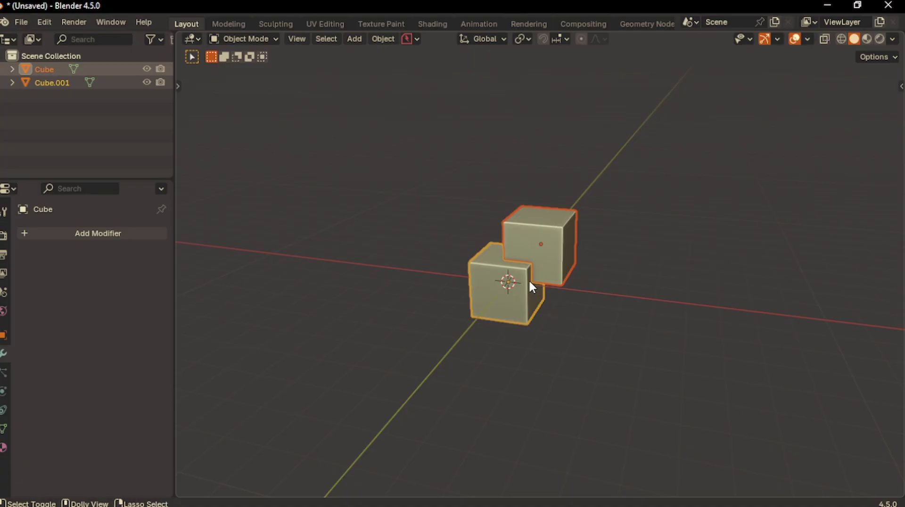
Subtract Cube.001 from Cube with Ctrl+Minus, then undo to restore Cube.001.
key("ctrl+KP_Subtract")
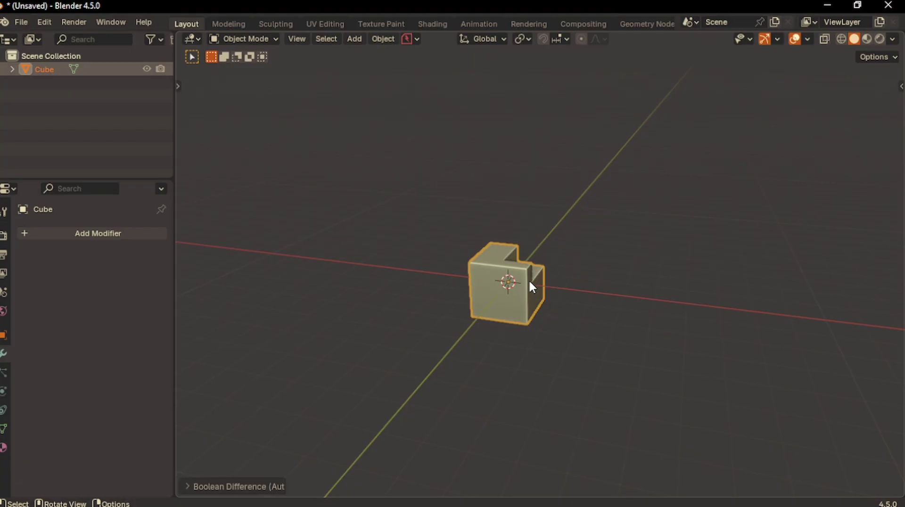
mouse_move(529, 281)
middle_mouse_down()
mouse_move(410, 276)
mouse_move(457, 251)
middle_mouse_up()
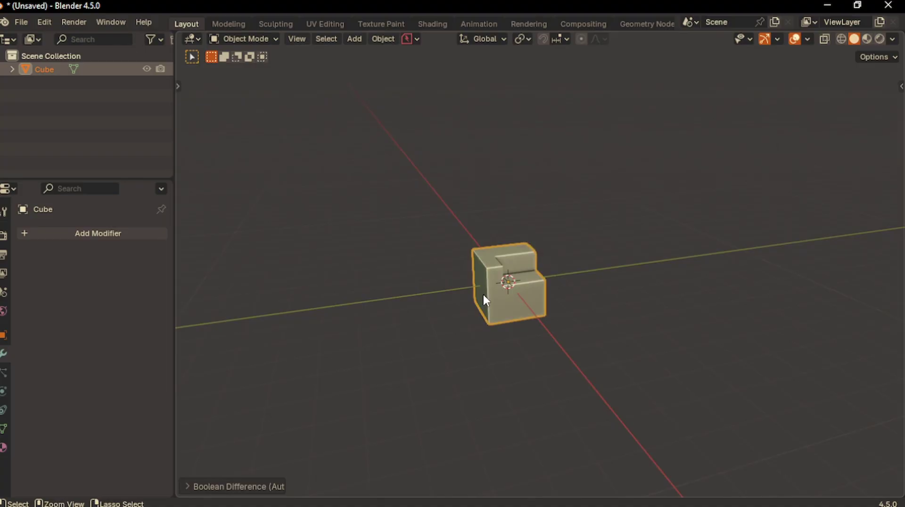
key("ctrl+z")
key("KP_4")
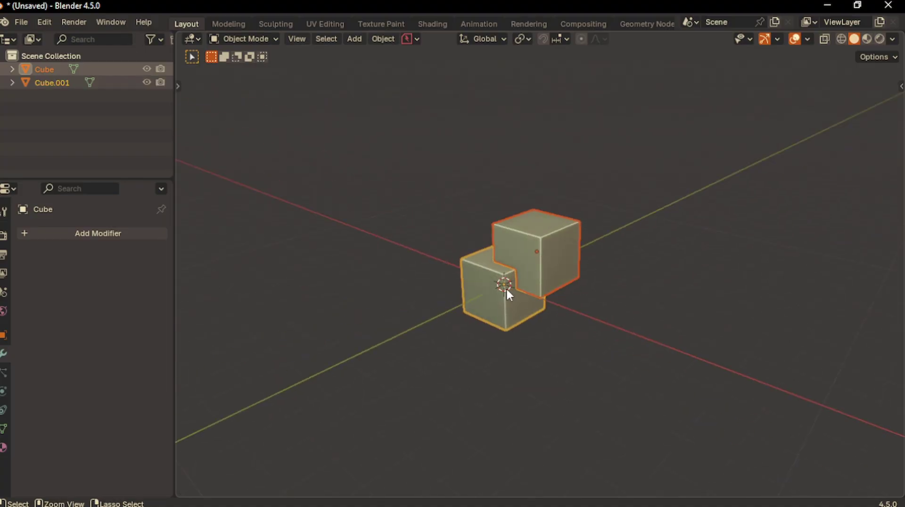
Deselect Cube.001 so only Cube stays selected.
middle_click_drag(506, 288, 488, 301)
left_click(524, 332)
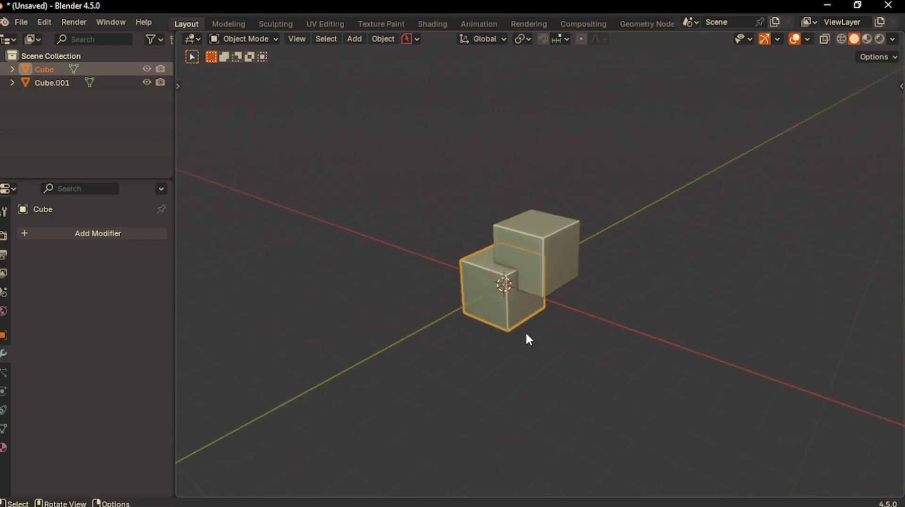
middle_click_drag(525, 331, 605, 270)
scroll(537, 299, "up", 3)
Open the viewport sidebar on the Booltron tab.
key("n")
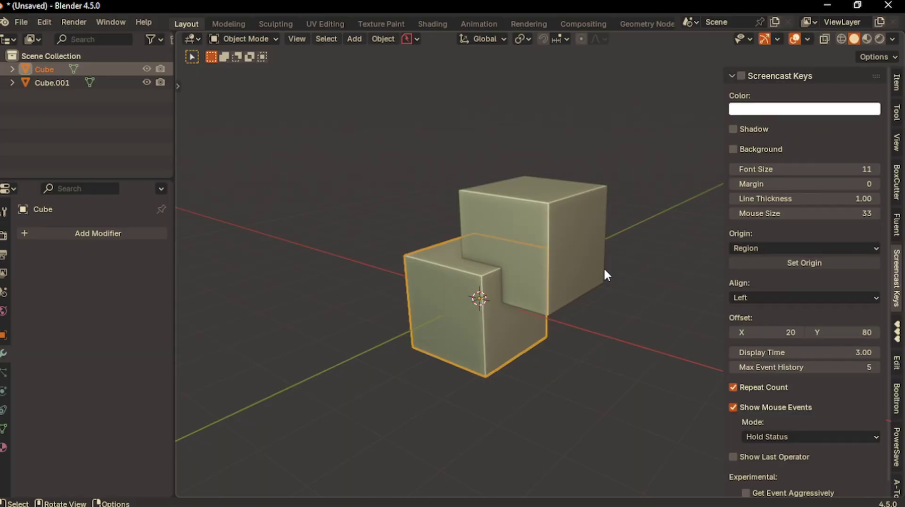
scroll(897, 443, "down", 5)
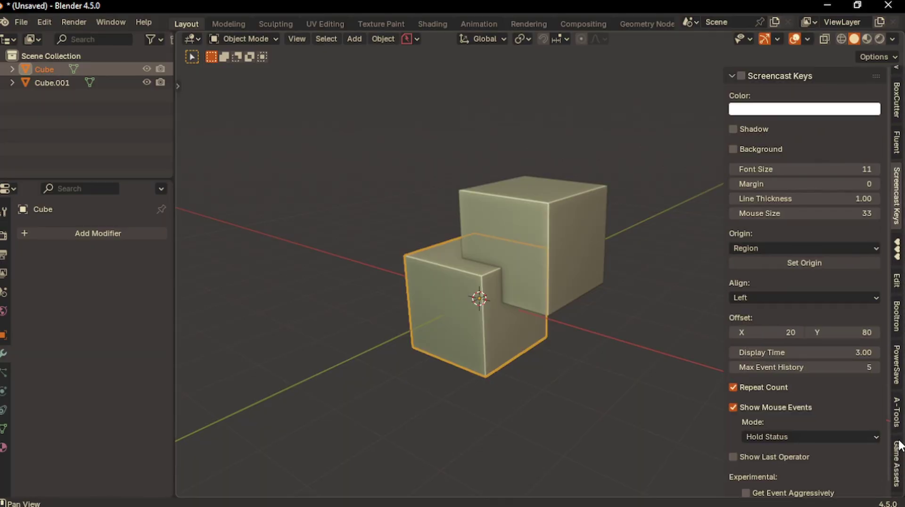
scroll(899, 446, "up", 3)
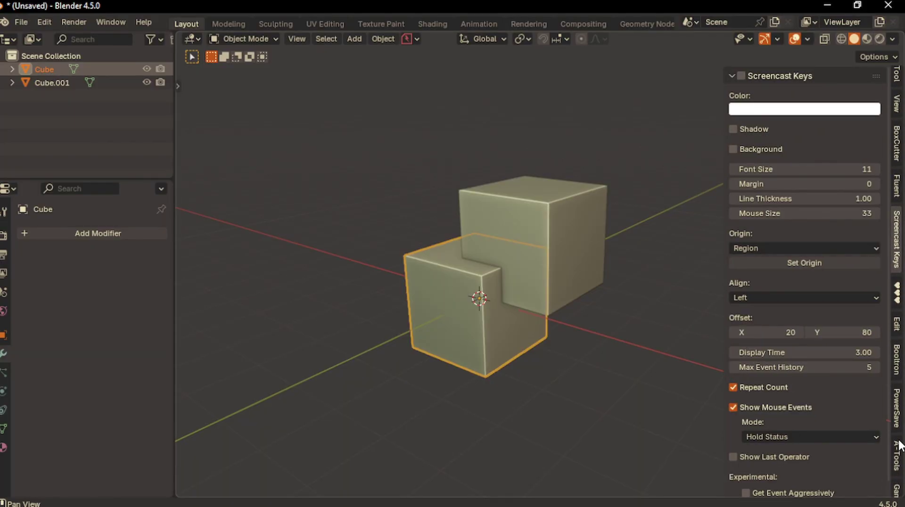
scroll(899, 445, "up", 2)
scroll(885, 400, "down", 1)
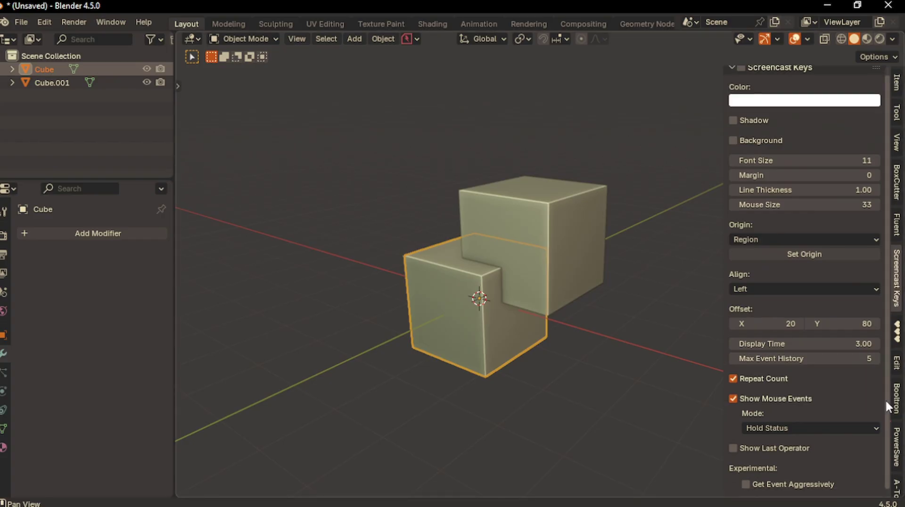
left_click(895, 398)
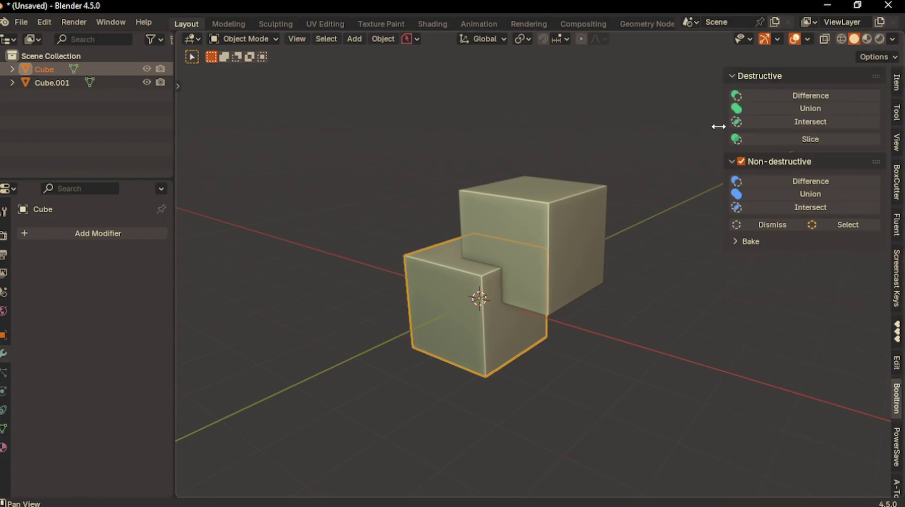
Select Cube.001 then Cube, apply Booltron's destructive Difference, inspect it, and undo.
middle_click_drag(461, 259, 650, 269)
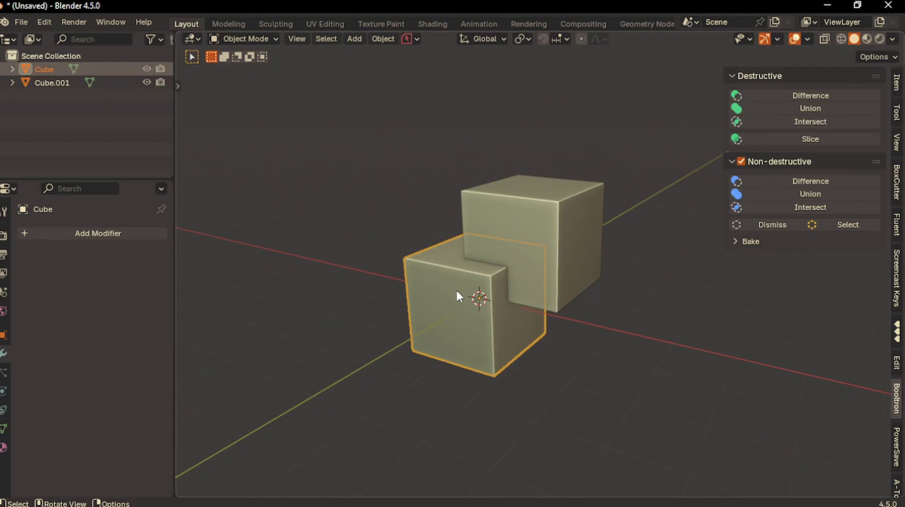
left_click(555, 239)
left_click(478, 289, "shift")
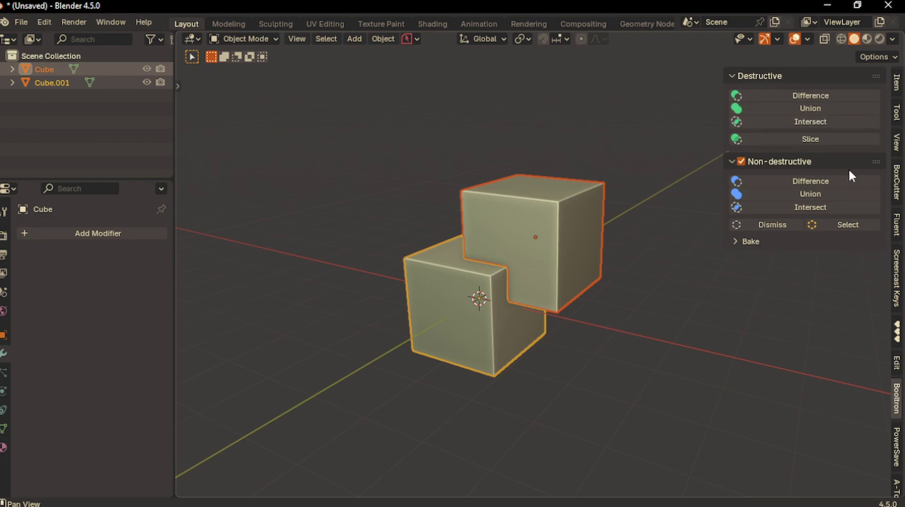
left_click(783, 94)
middle_click_drag(518, 267, 521, 273)
middle_click_drag(477, 304, 477, 317)
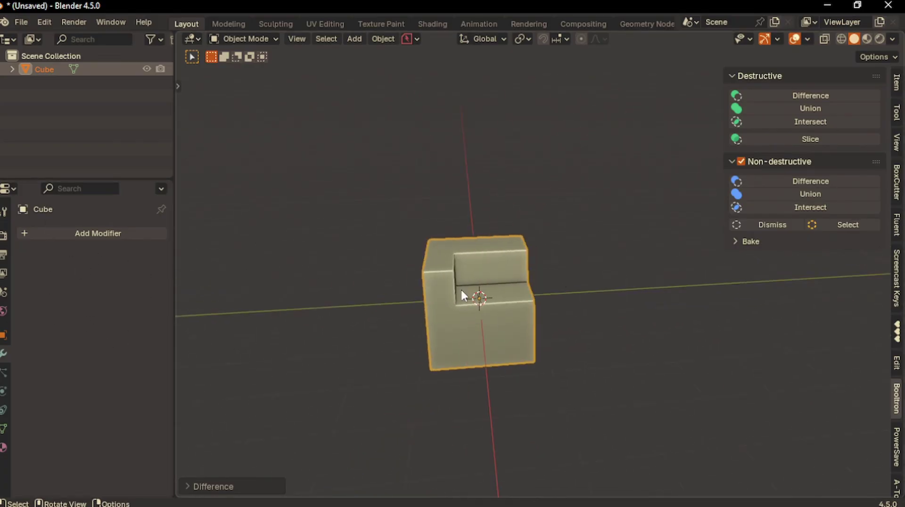
key("ctrl+z")
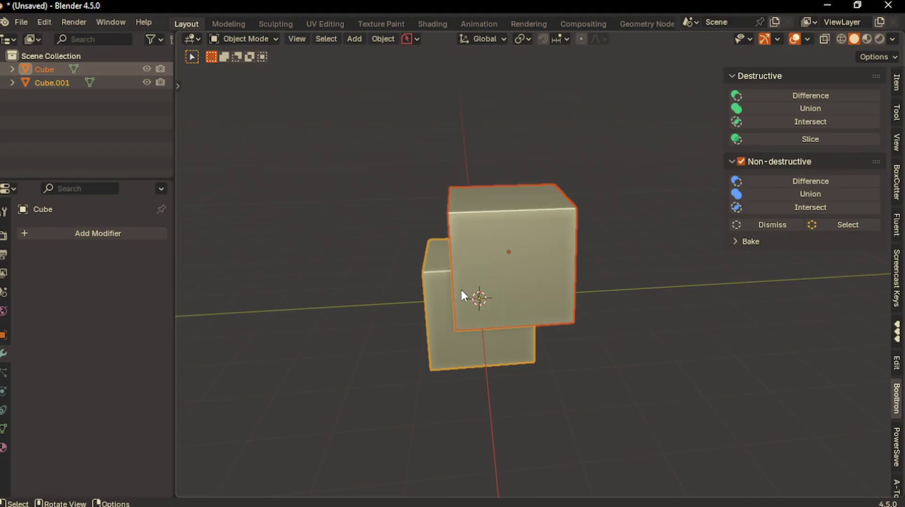
middle_click_drag(460, 287, 462, 295)
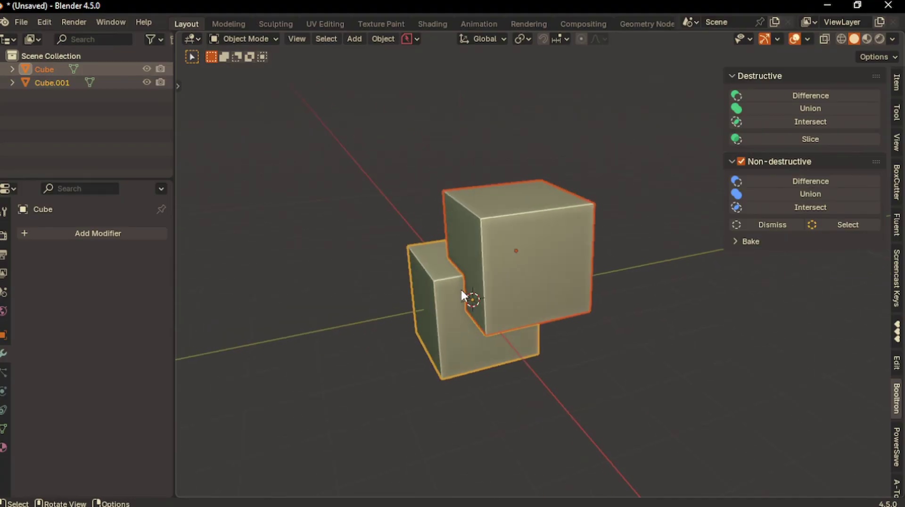
Apply Booltron's non-destructive Difference and move the wireframe cutter Cube.001.
left_click(812, 182)
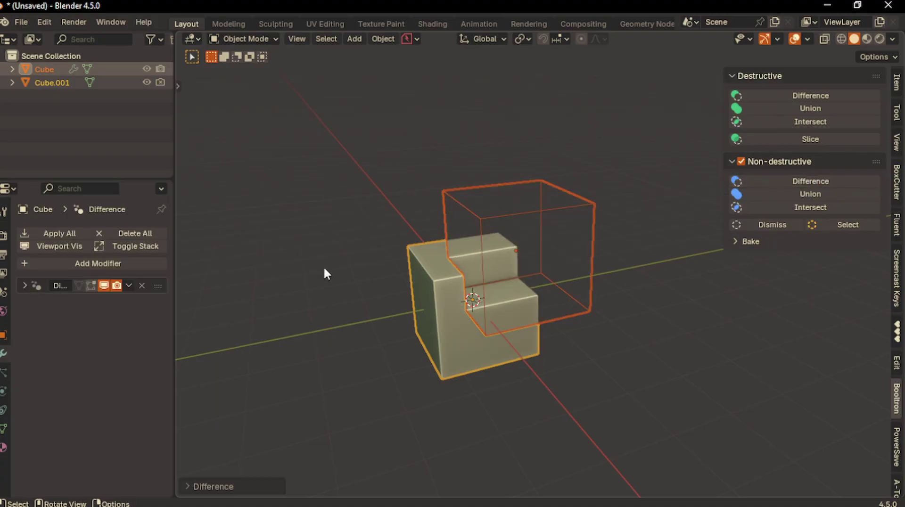
left_click(511, 216)
key("g")
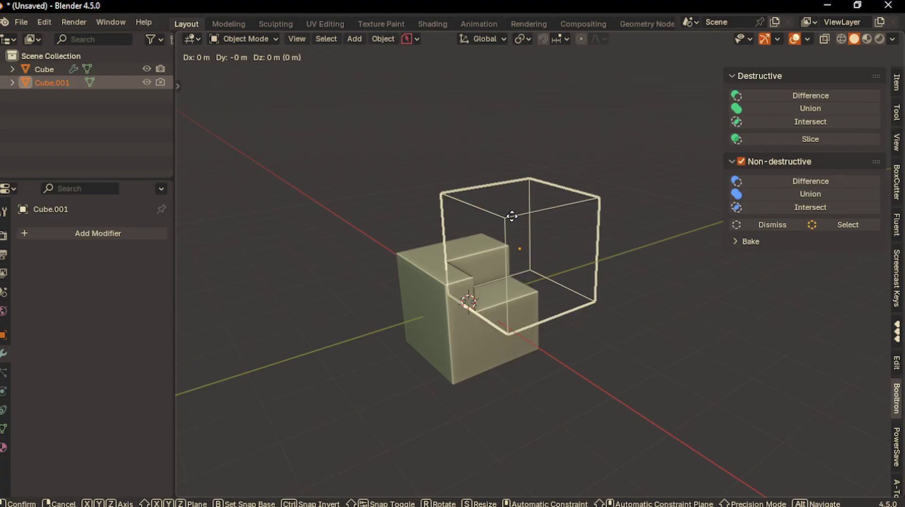
left_click(511, 216)
key("x")
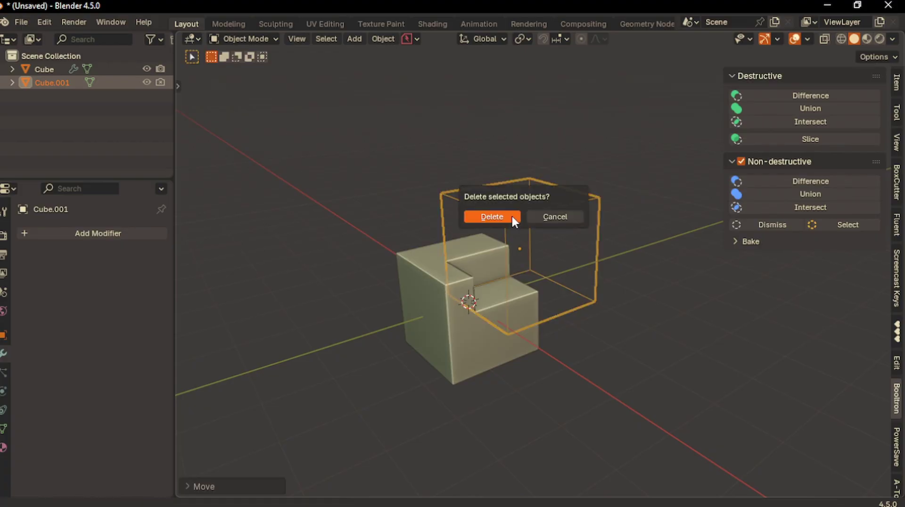
Scale the cutter Cube.001 down to a smaller size.
left_click(626, 284)
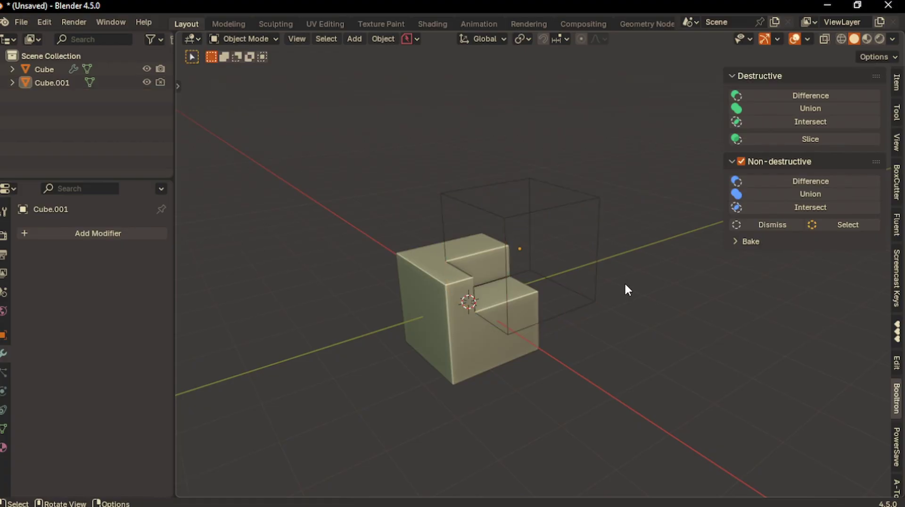
left_click(591, 250)
key("s")
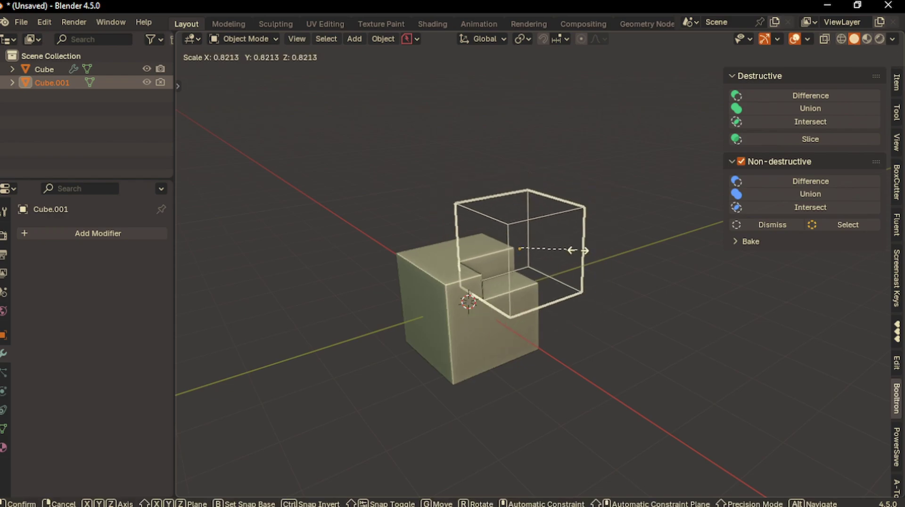
left_click(575, 248)
Move the notched Cube to a new position beside the cutter.
left_click(457, 281)
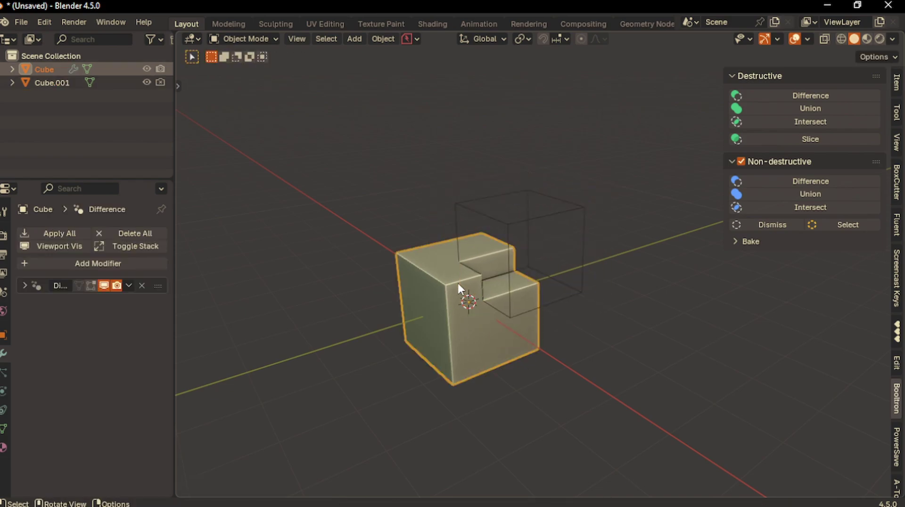
key("g")
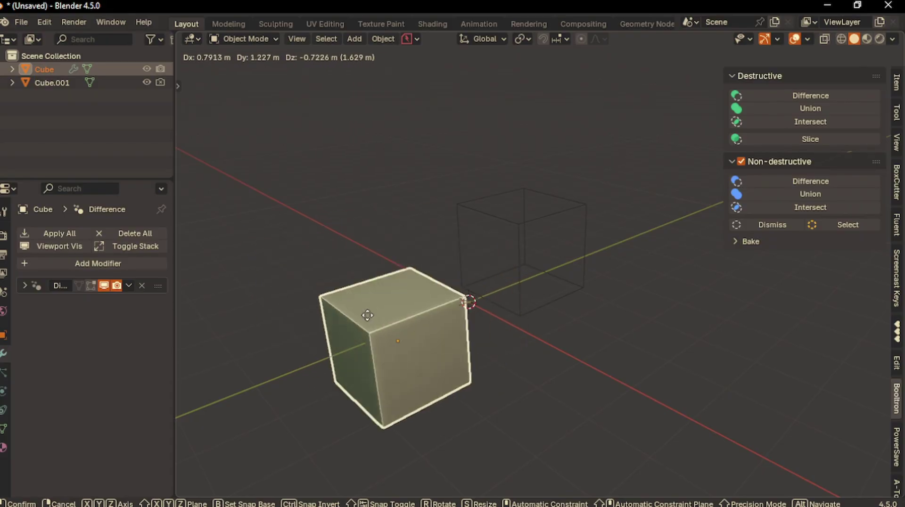
left_click(448, 266)
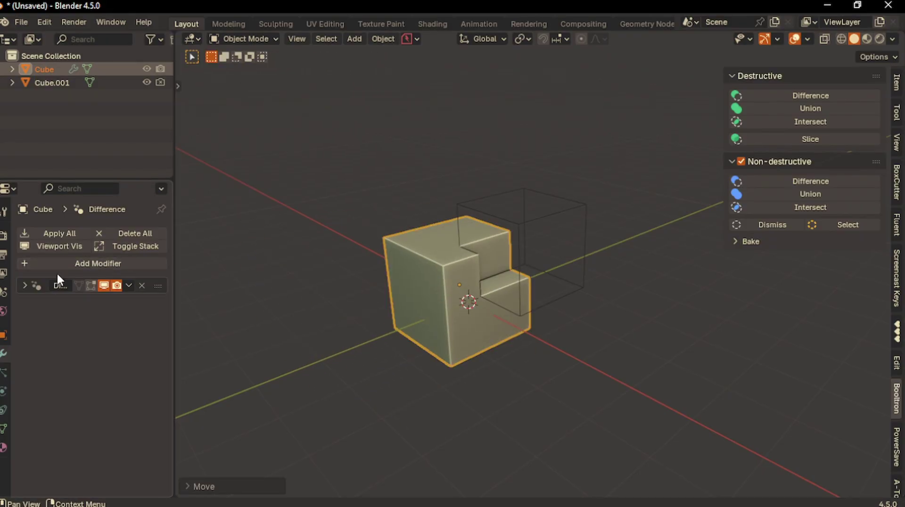
middle_click_drag(612, 242, 596, 242)
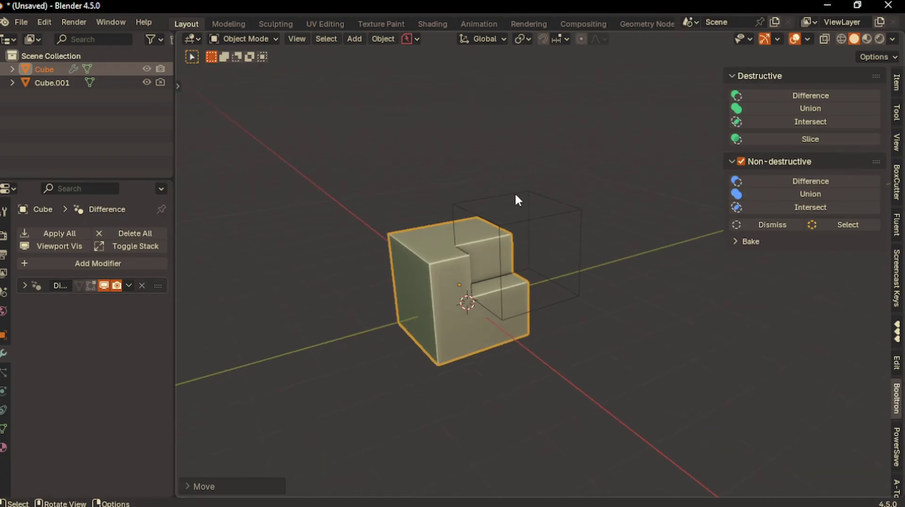
middle_click_drag(515, 194, 599, 158)
Select the cutter, then collapse the Booltron add-on details in Preferences.
left_click(552, 205)
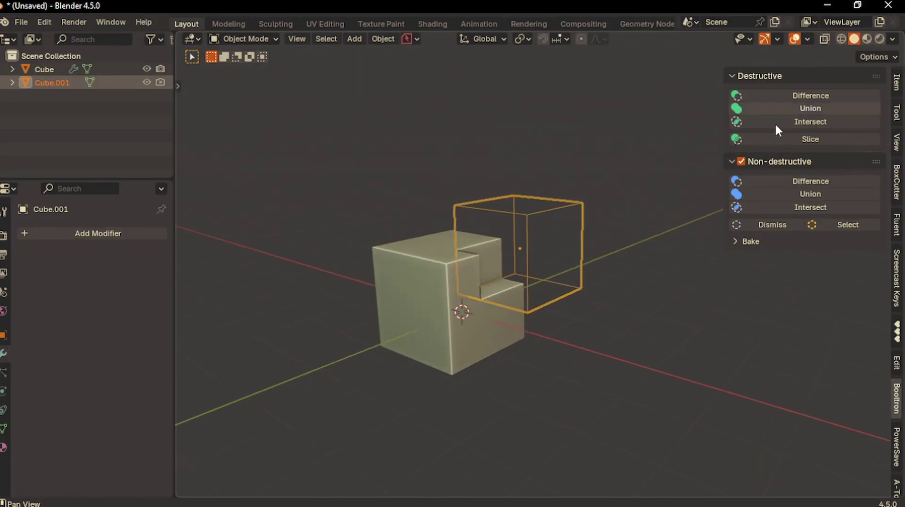
left_click(42, 23)
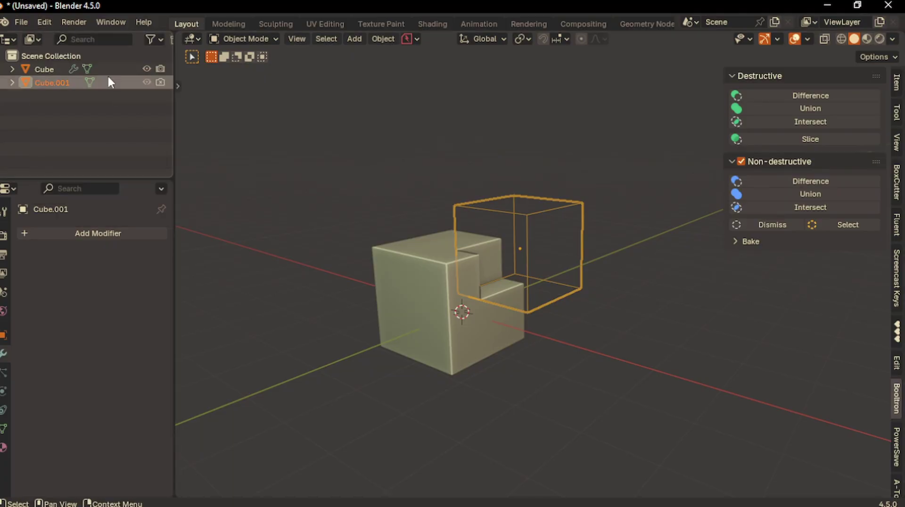
left_click(44, 21)
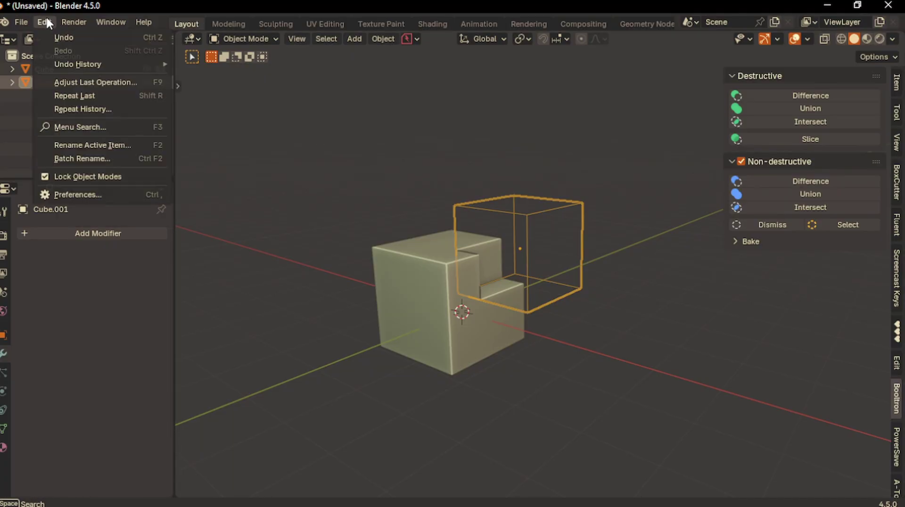
left_click(95, 194)
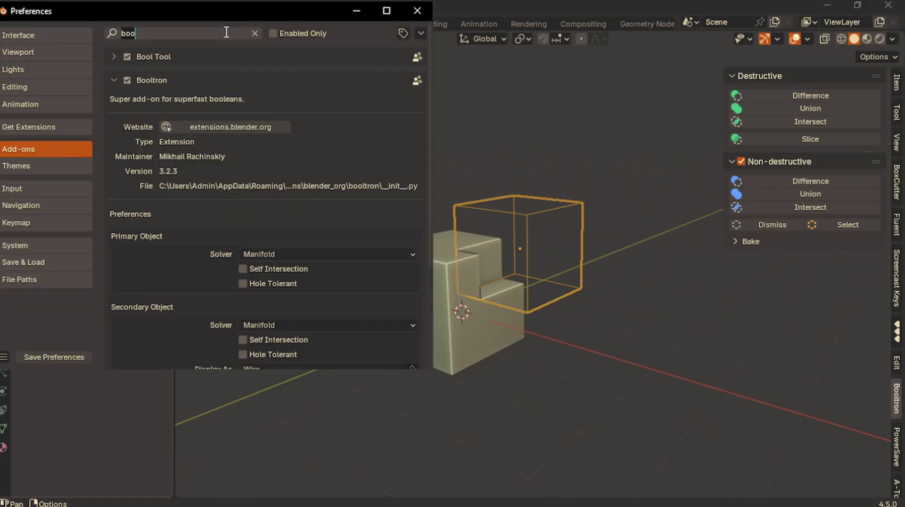
left_click(114, 80)
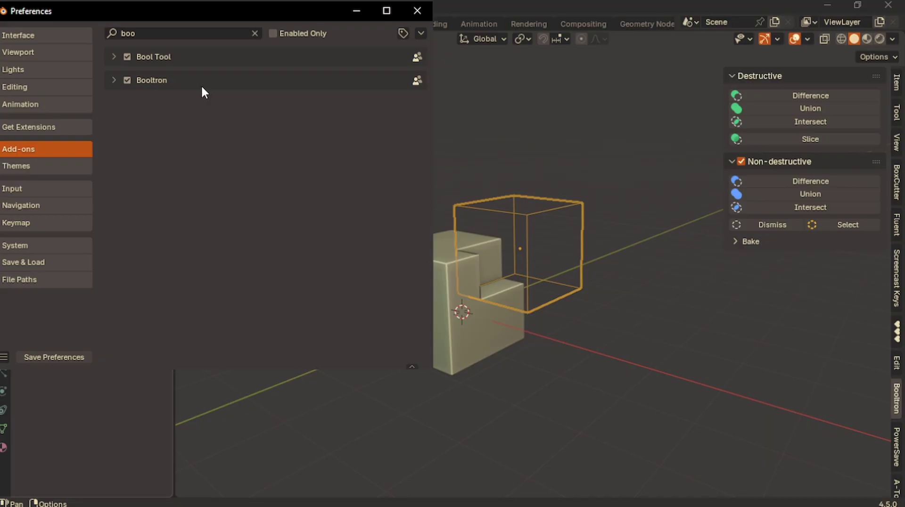
left_click(415, 10)
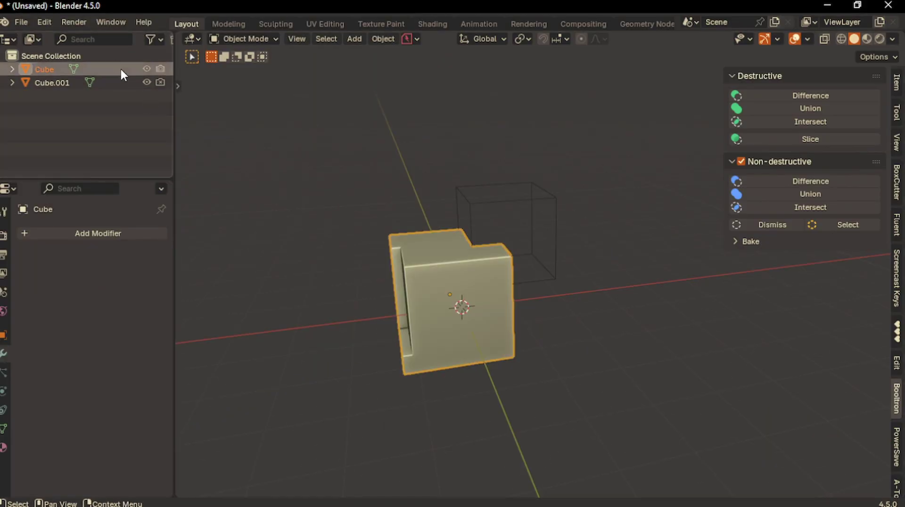
Clear the add-on search in Preferences and scroll through the full add-on list.
left_click(44, 22)
left_click(78, 195)
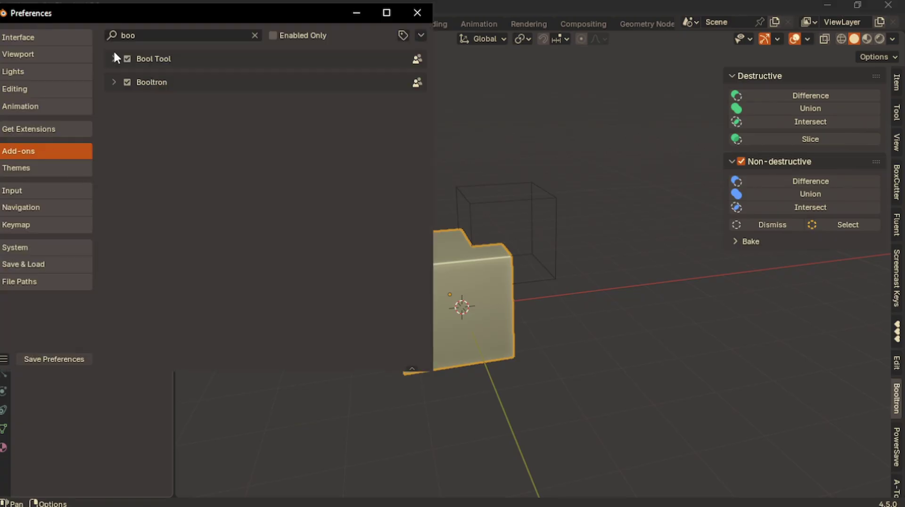
left_click(254, 35)
scroll(221, 253, "down", 3)
scroll(221, 252, "down", 5)
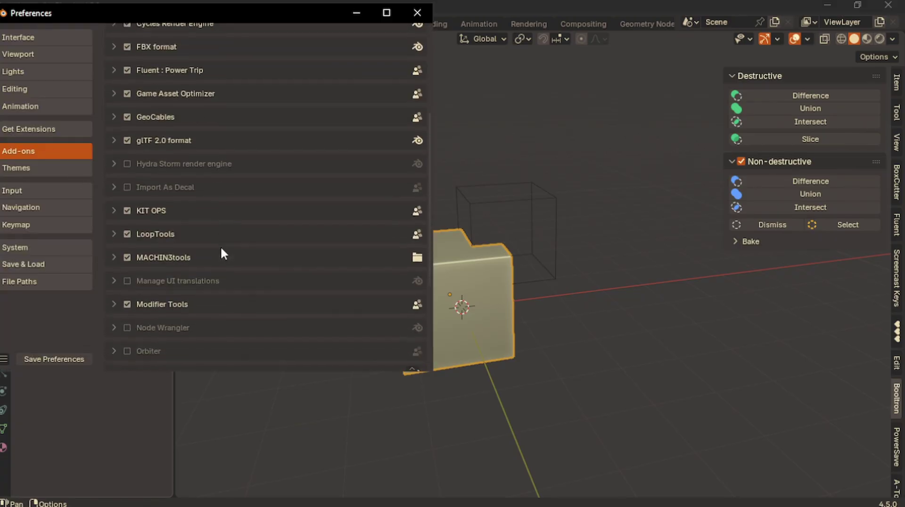
left_click(417, 13)
middle_click_drag(436, 236, 513, 313)
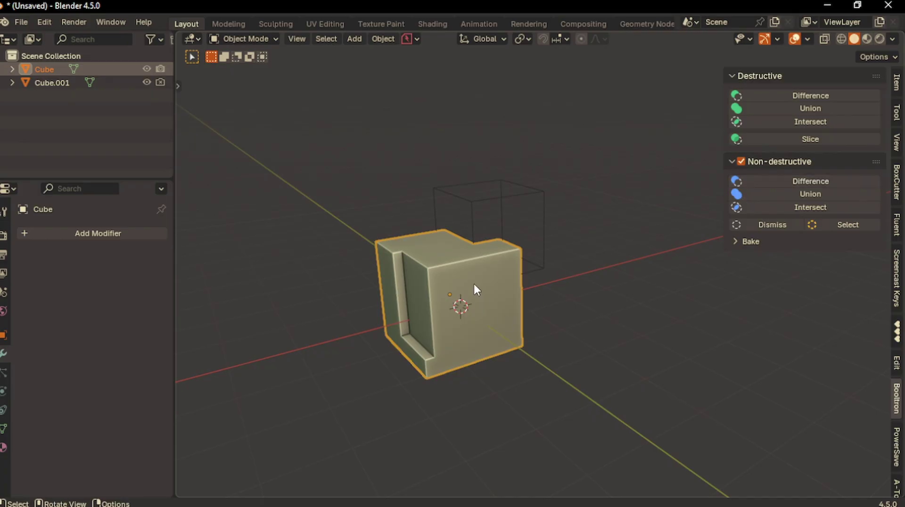
With BoxCutter, draw and confirm two non-destructive box cuts into the cube's top.
key("alt+w")
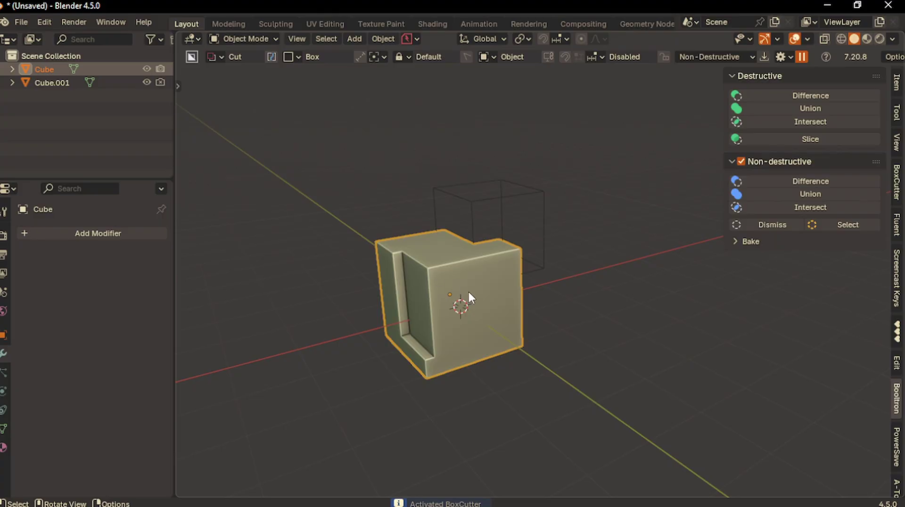
middle_click_drag(468, 292, 468, 292)
key("ctrl+d")
key("Escape")
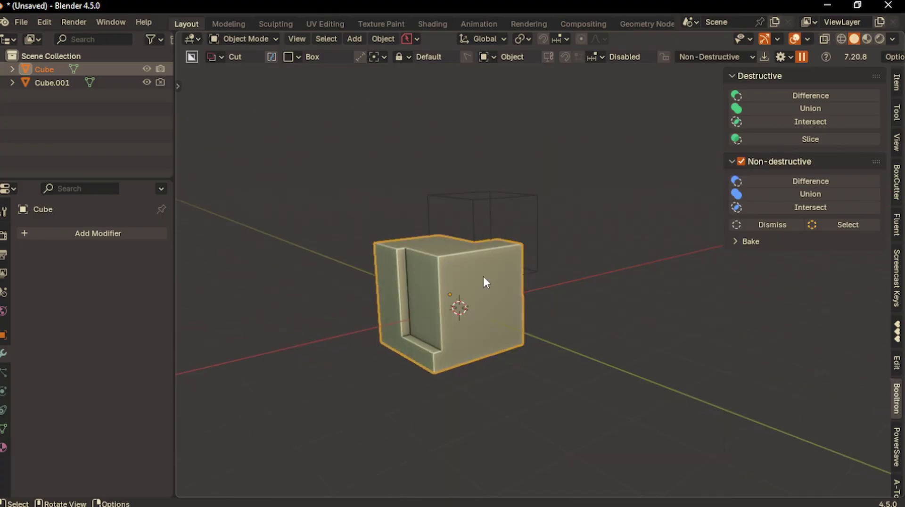
middle_click_drag(507, 323, 452, 299)
mouse_move(461, 289)
left_mouse_down()
mouse_move(581, 355)
mouse_move(574, 363)
mouse_move(546, 332)
left_mouse_up()
mouse_move(440, 272)
left_mouse_down()
mouse_move(451, 254)
mouse_move(438, 198)
left_mouse_up()
middle_click_drag(438, 198, 584, 360)
mouse_move(414, 339)
middle_mouse_down()
mouse_move(426, 318)
mouse_move(414, 332)
middle_mouse_up()
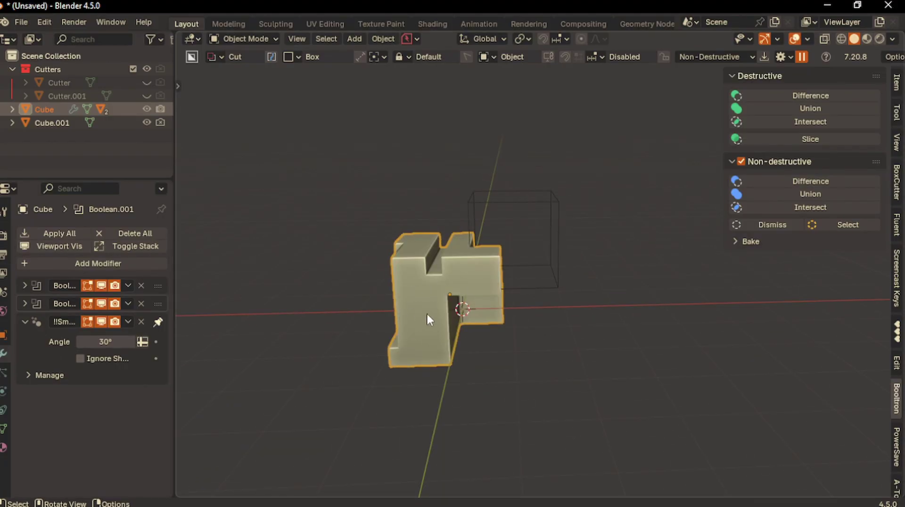
Add a Fluent bevel with weighted normals, then inspect the first Boolean's options.
key("d")
key("d")
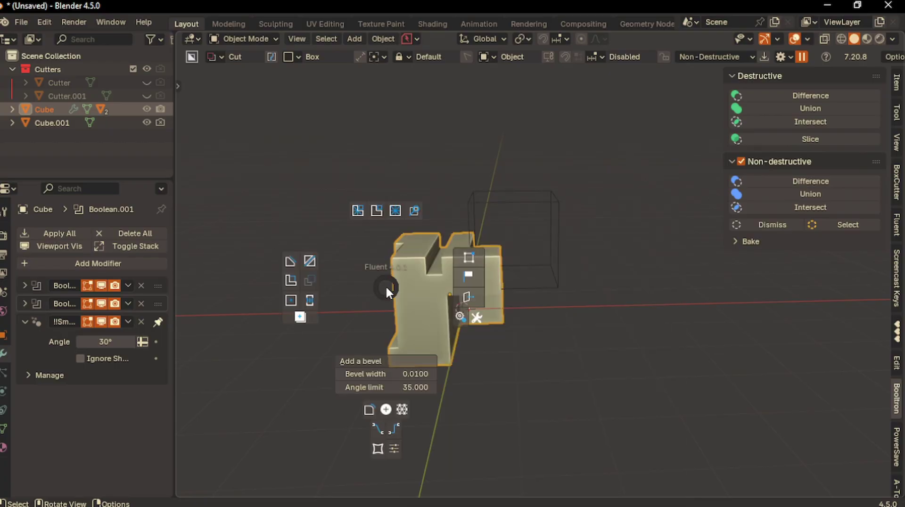
left_click(374, 357)
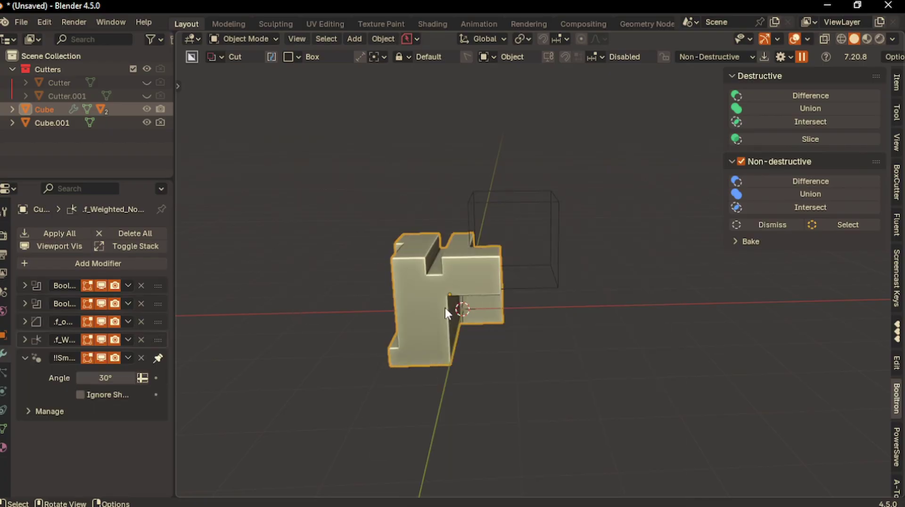
middle_click_drag(445, 307, 466, 307)
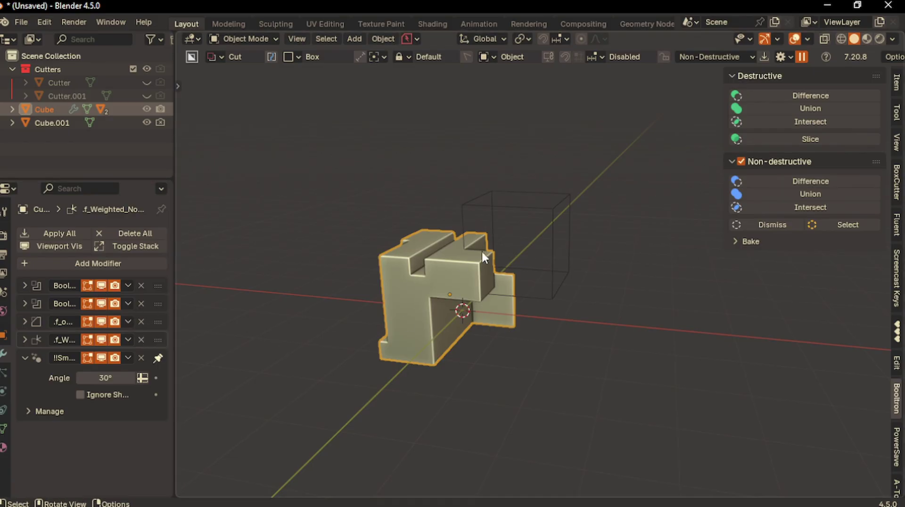
left_click(128, 285)
middle_click_drag(344, 317, 384, 319)
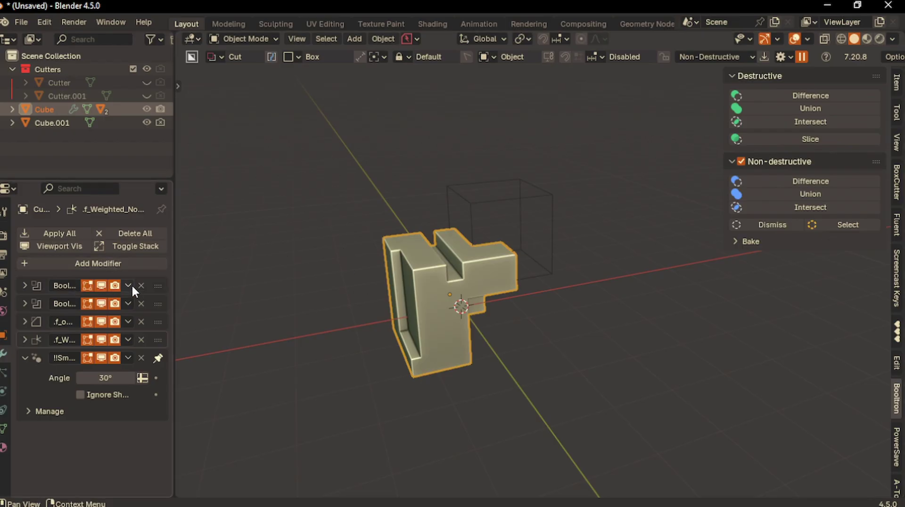
middle_click_drag(212, 289, 492, 333)
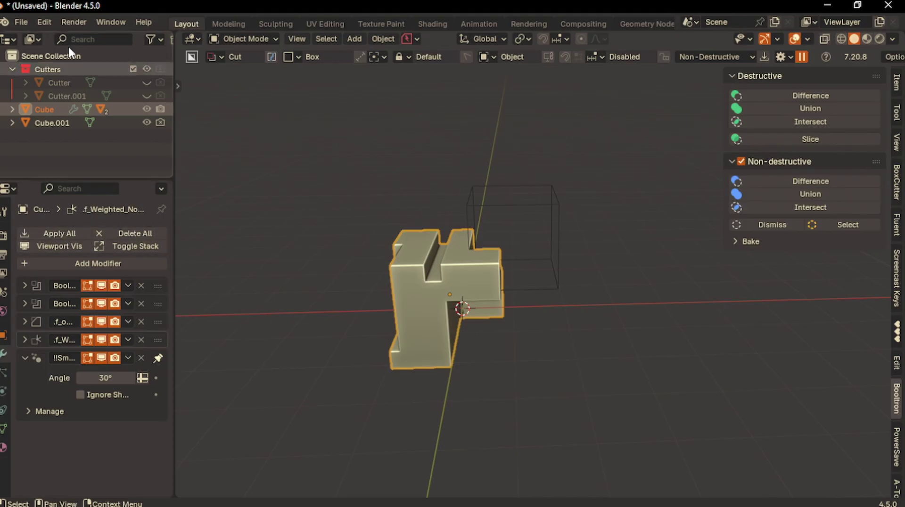
left_click(43, 22)
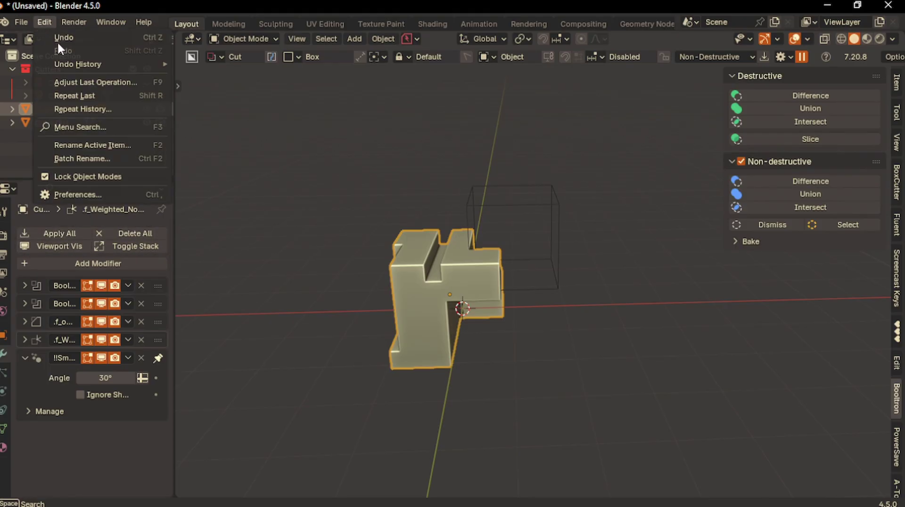
left_click(71, 195)
scroll(216, 272, "down", 9)
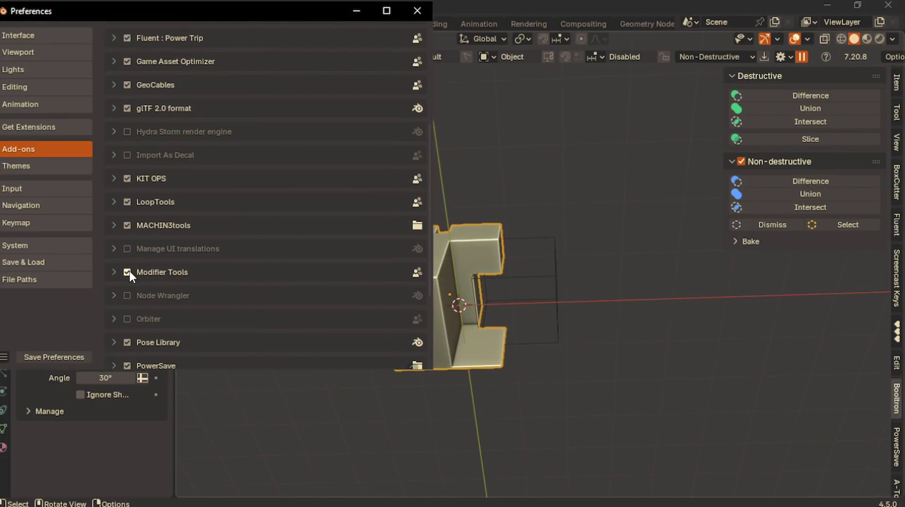
left_click(129, 269)
left_click(356, 11)
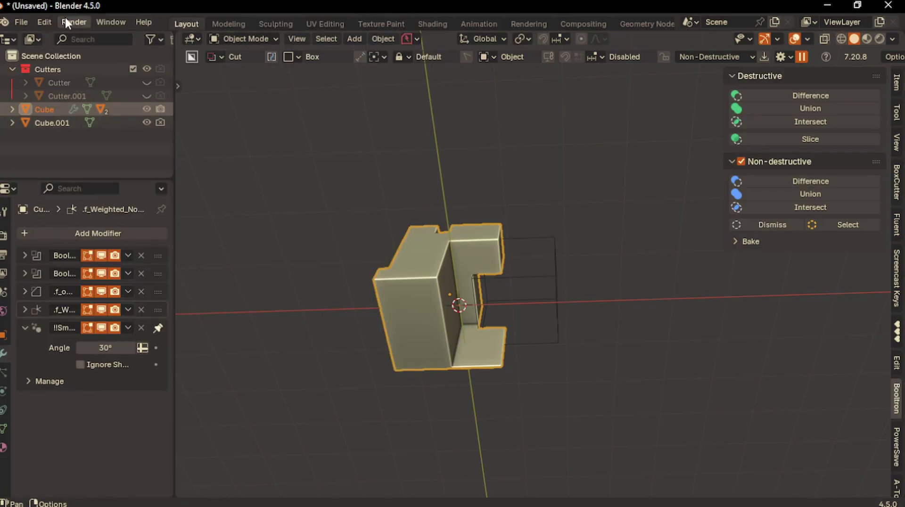
left_click(47, 21)
left_click(93, 200)
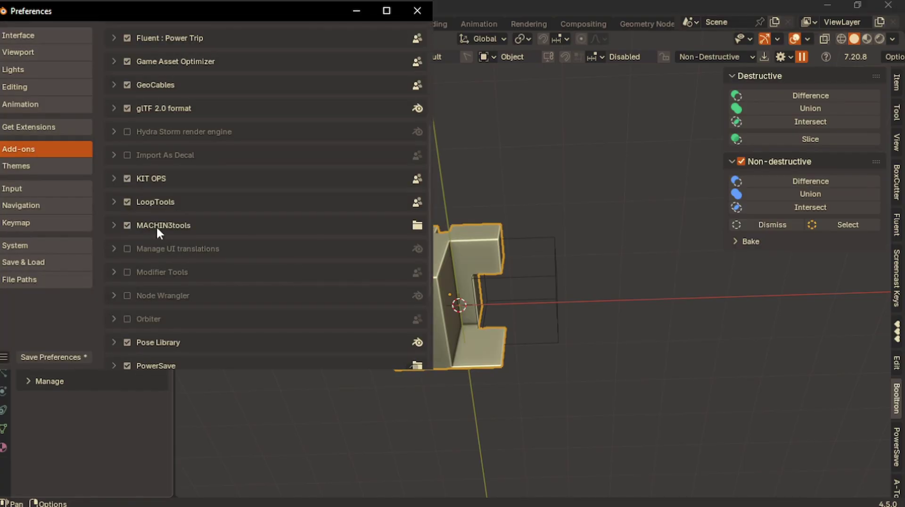
scroll(139, 293, "down", 1)
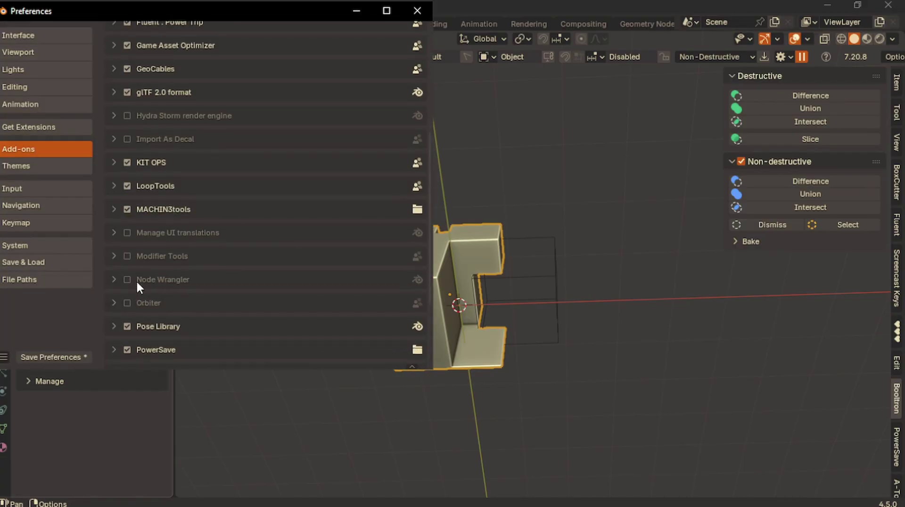
left_click(126, 256)
left_click(359, 11)
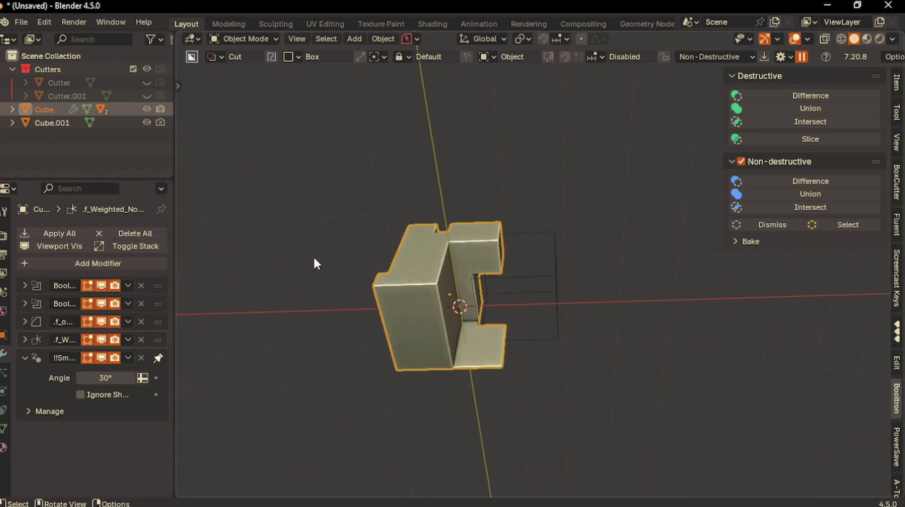
Apply all of the cube's modifiers, then select Cube.001 and Cube in turn to compare.
mouse_move(313, 256)
middle_mouse_down()
mouse_move(442, 259)
mouse_move(448, 276)
middle_mouse_up()
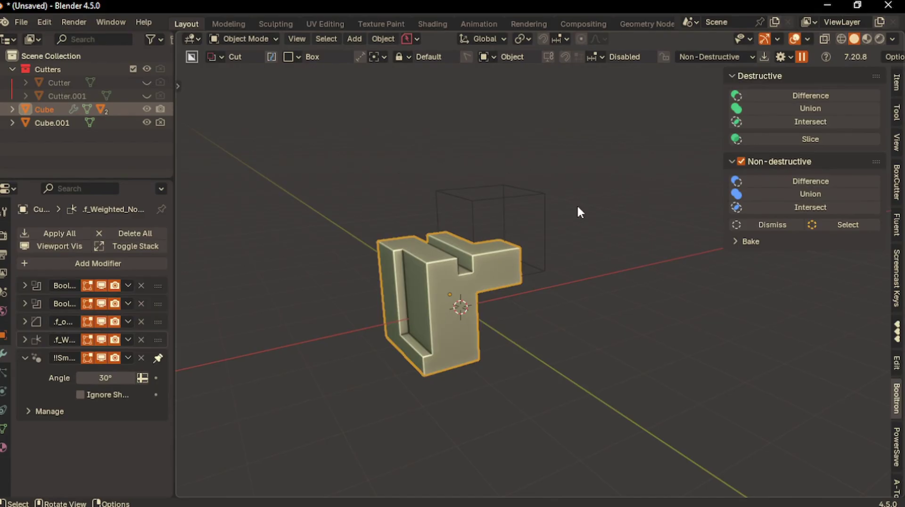
left_click(67, 231)
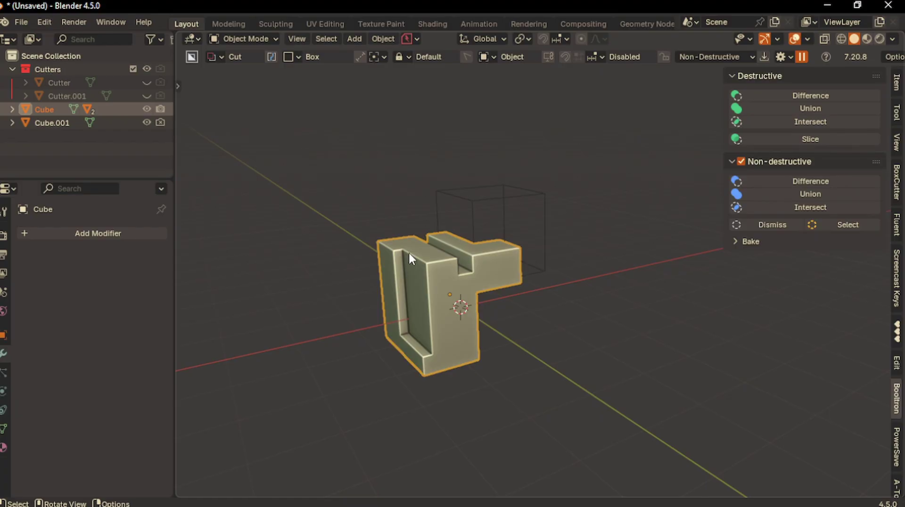
left_click(471, 196)
middle_click_drag(467, 317, 446, 318)
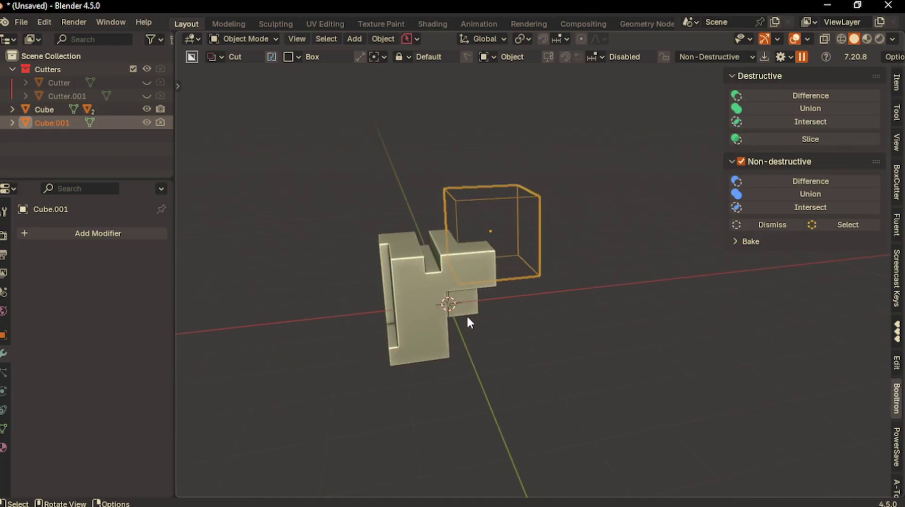
mouse_move(409, 320)
middle_mouse_down()
mouse_move(350, 319)
mouse_move(388, 320)
middle_mouse_up()
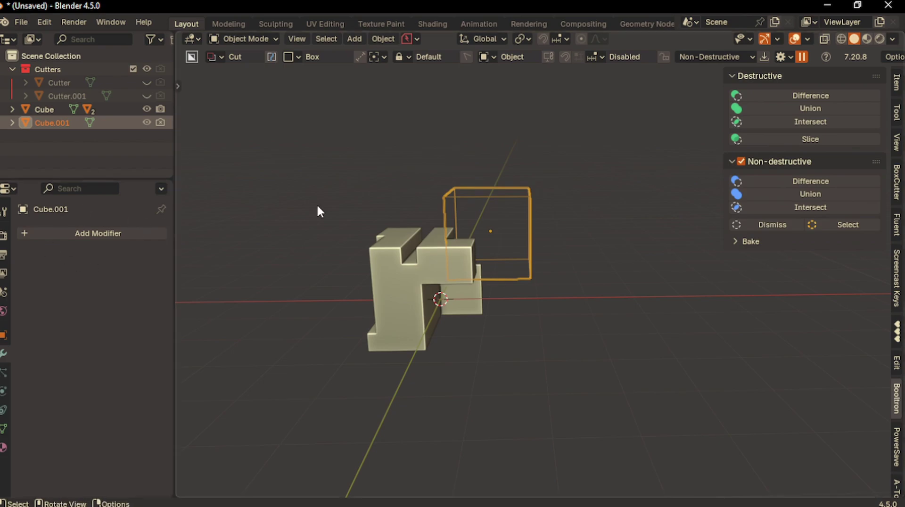
middle_click_drag(483, 244, 520, 246)
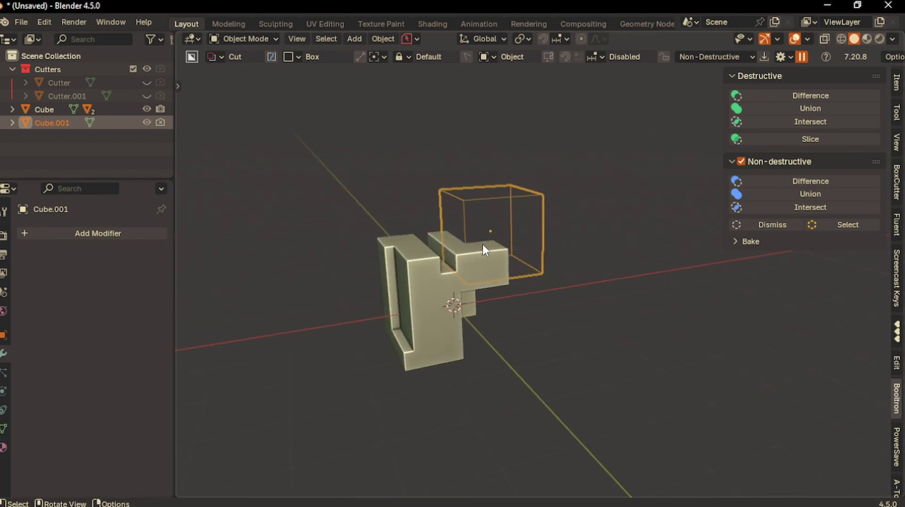
left_click(432, 275)
left_click(435, 260)
left_click(434, 260)
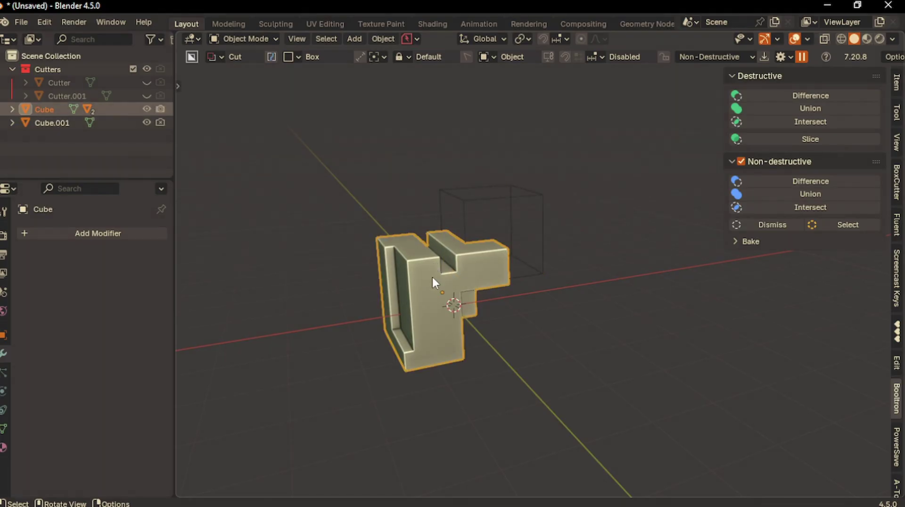
key("d")
left_click_drag(463, 335, 485, 344)
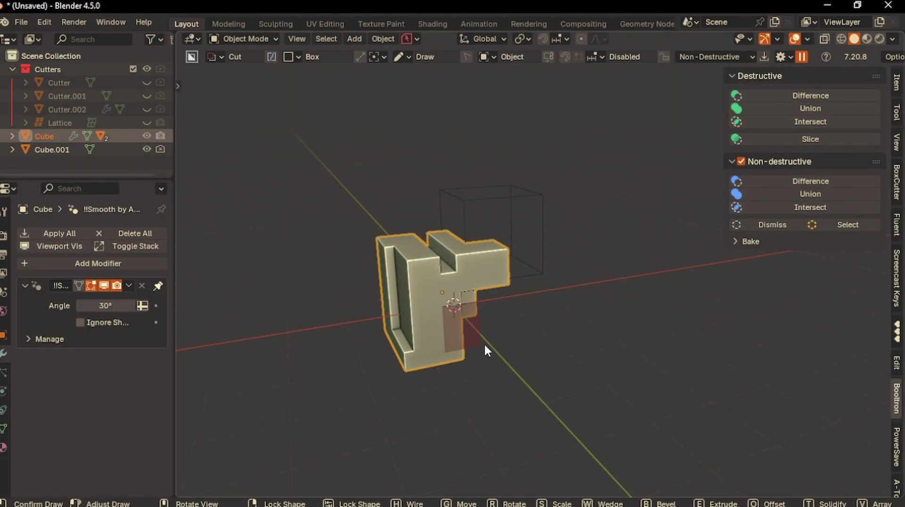
left_click(463, 317)
middle_click_drag(462, 315, 492, 296)
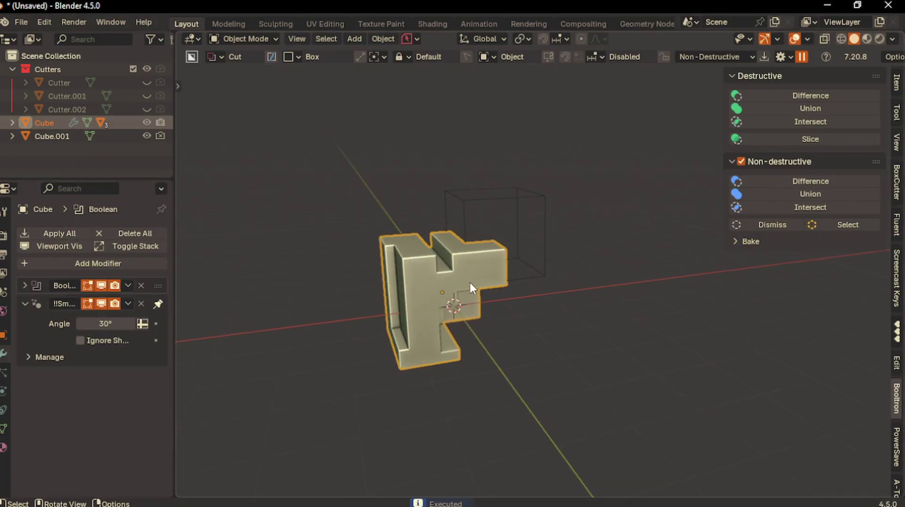
middle_click_drag(245, 264, 343, 276)
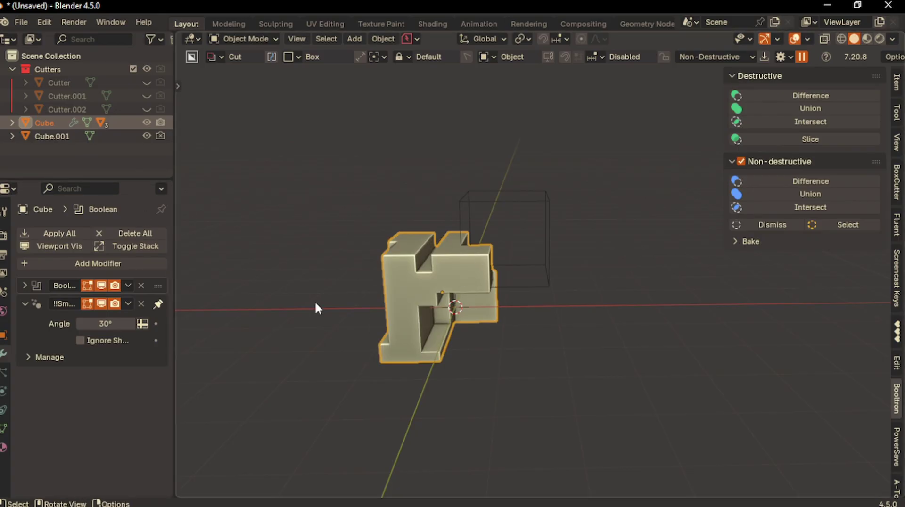
middle_click_drag(425, 356, 402, 348)
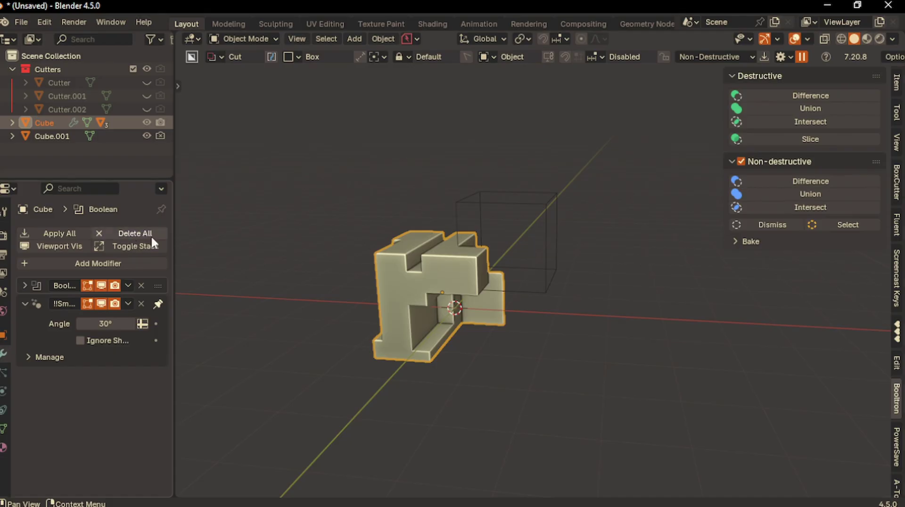
left_click(123, 231)
left_click(115, 228)
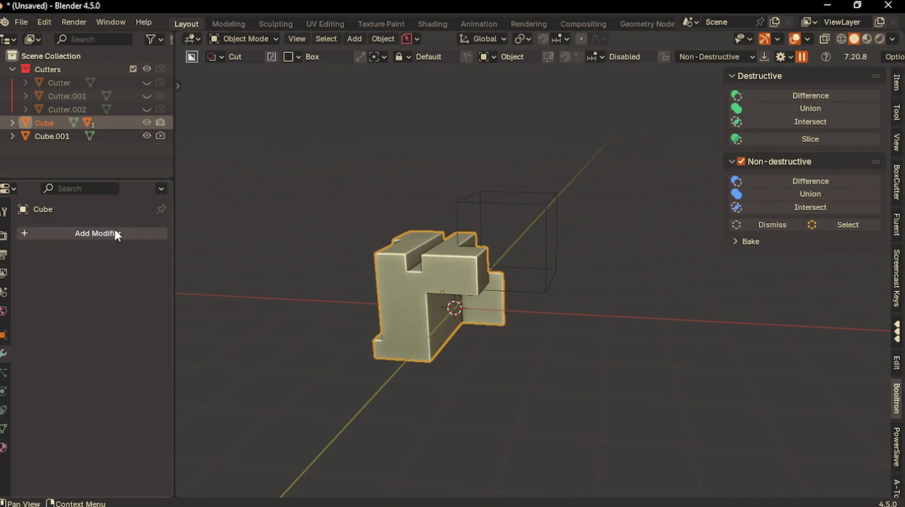
key("ctrl+z")
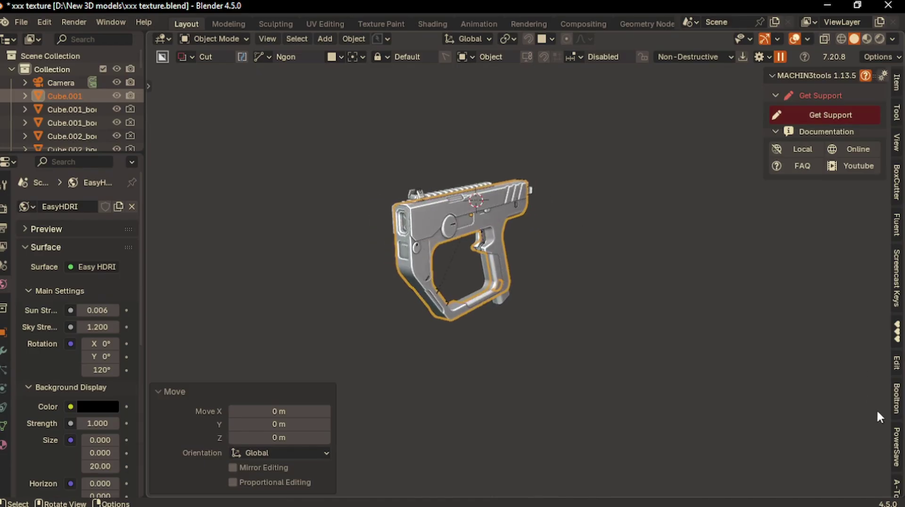
Show the Game Asset Optimizer panel in the sidebar.
scroll(897, 430, "down", 5)
left_click(899, 429)
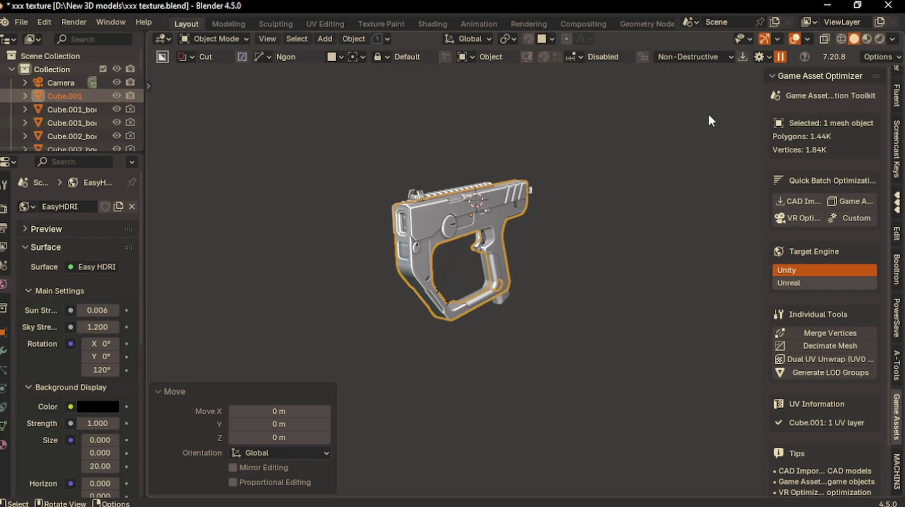
middle_click_drag(468, 257, 431, 246)
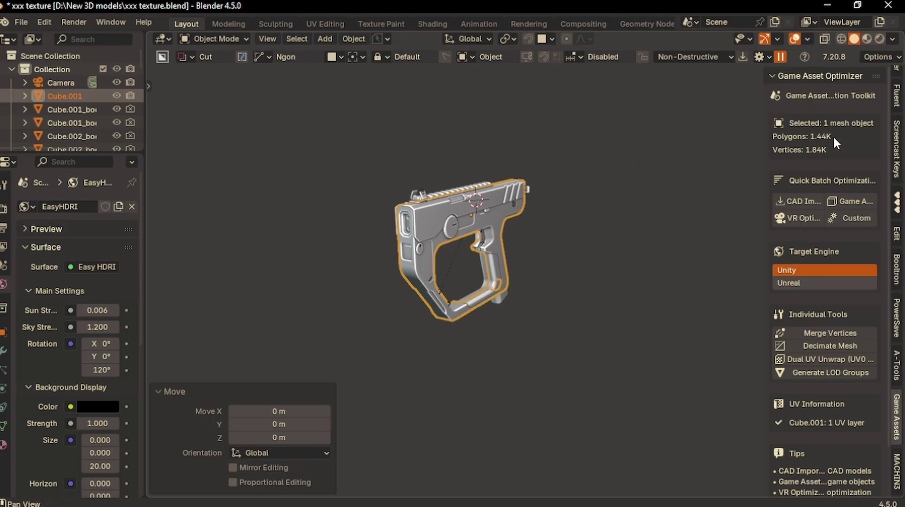
Orbit toward the pistol's front and select the grip panel, Cube.008.
scroll(812, 271, "down", 3)
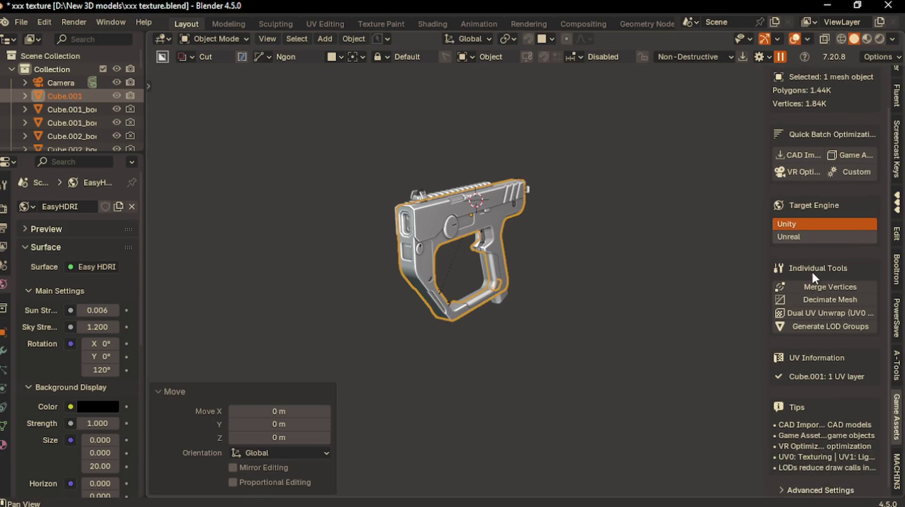
scroll(601, 267, "up", 4)
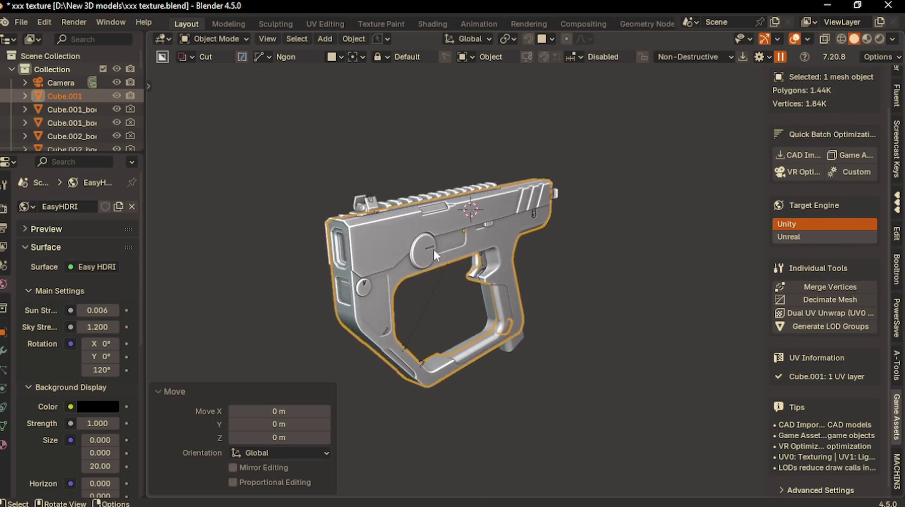
middle_click_drag(434, 249, 414, 281)
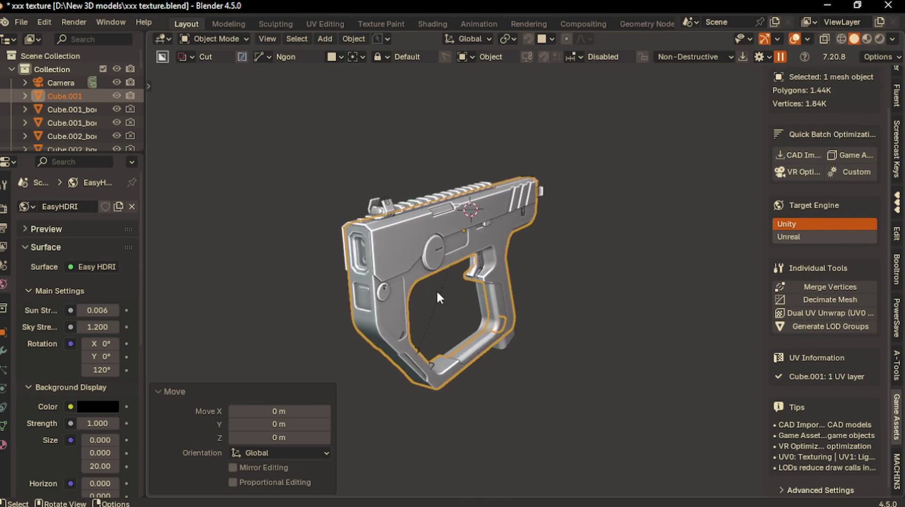
middle_click_drag(383, 195, 533, 330)
left_click(514, 332)
scroll(513, 332, "up", 2)
scroll(513, 332, "up", 1)
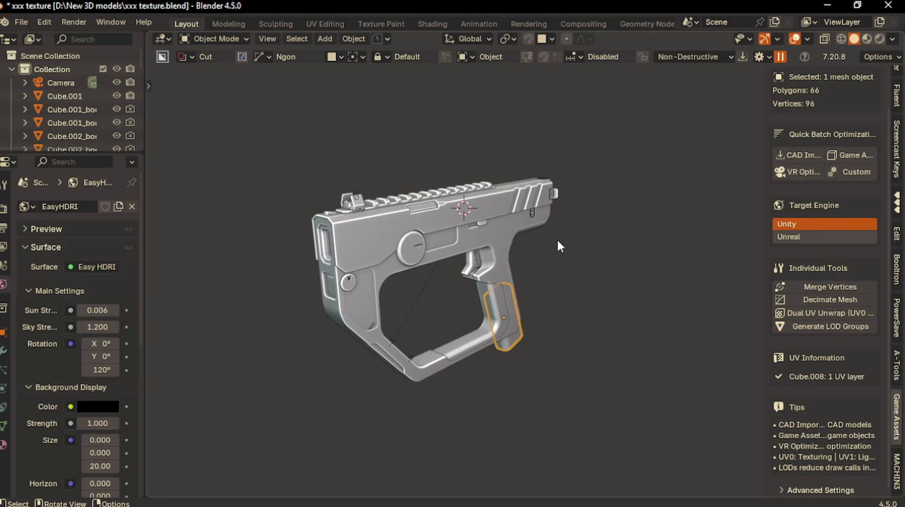
Select all the pistol parts and apply all their modifiers.
middle_click_drag(556, 239, 552, 232)
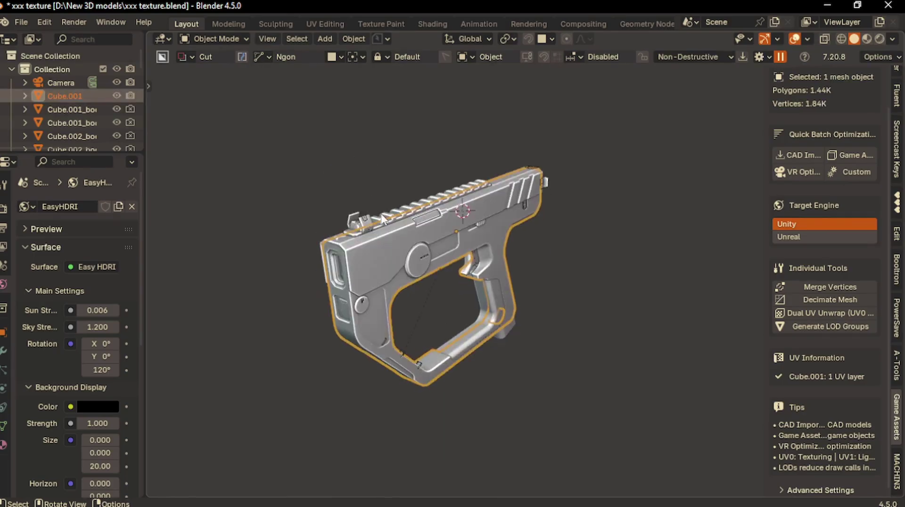
left_click(382, 216)
left_click(384, 252)
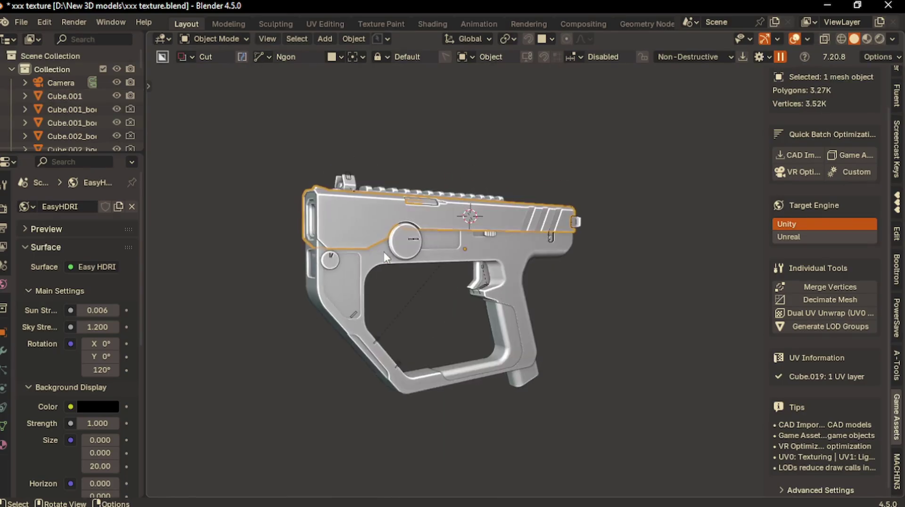
middle_click_drag(384, 252, 409, 245)
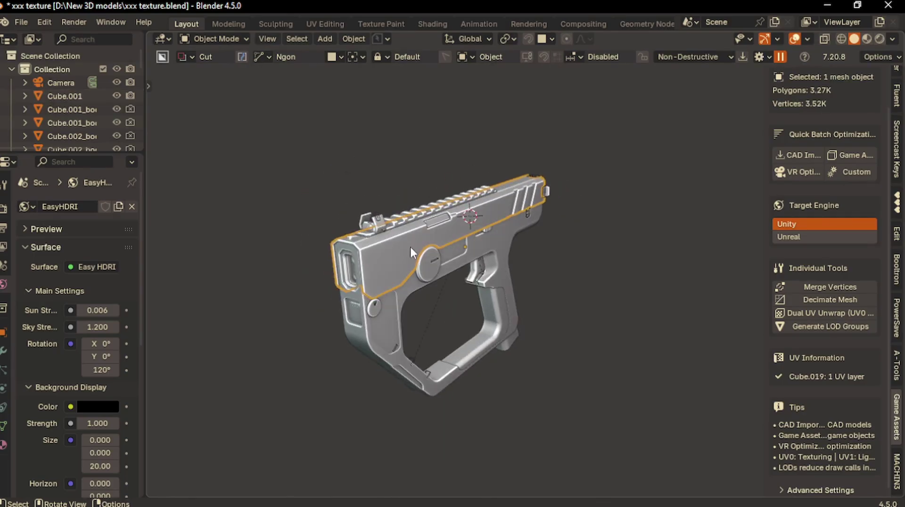
left_click(4, 351)
middle_click_drag(521, 252, 371, 236)
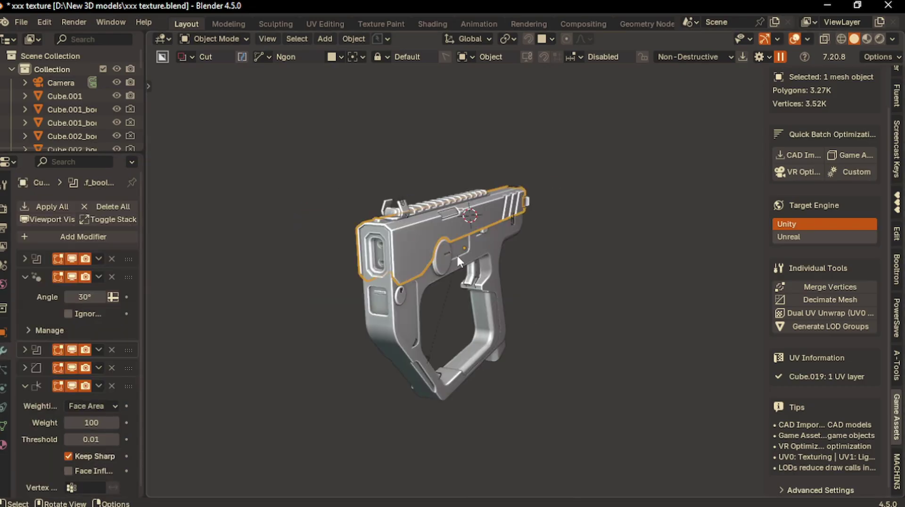
key("a")
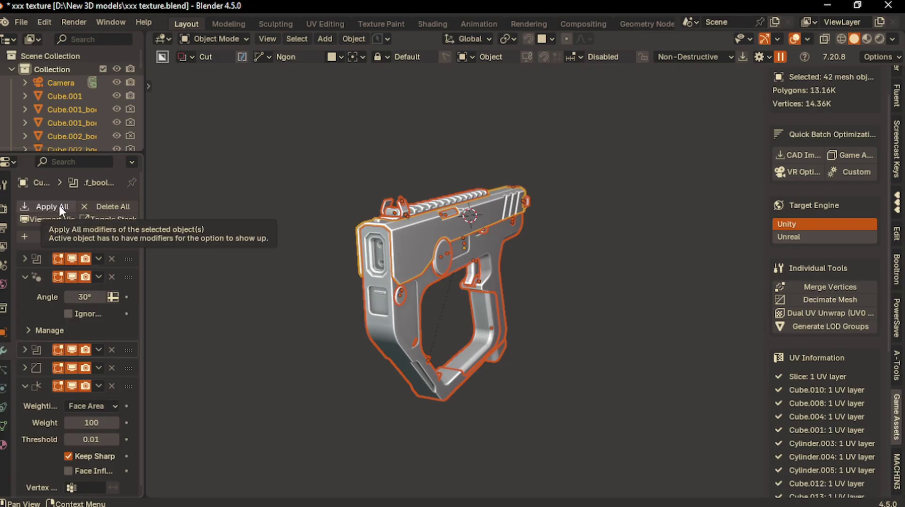
left_click(59, 207)
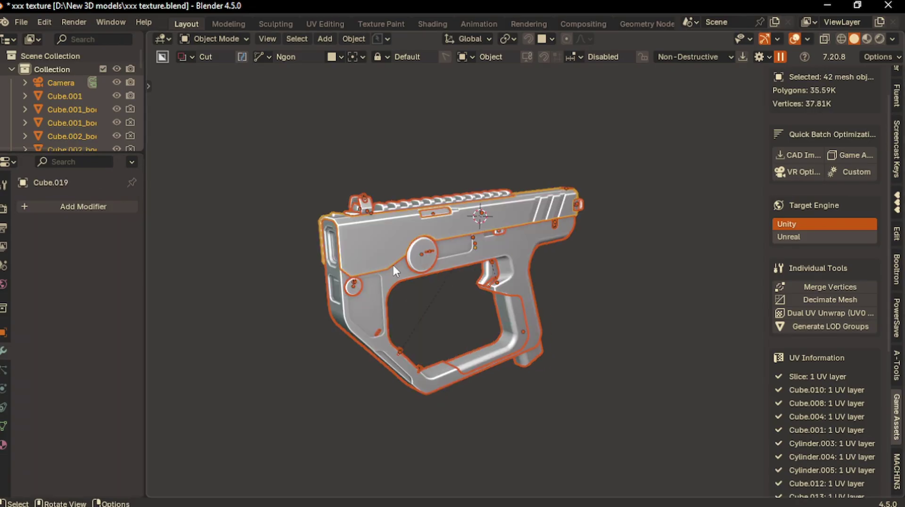
Apply scale to all parts and set their origins to Center of Mass (Surface).
key("a")
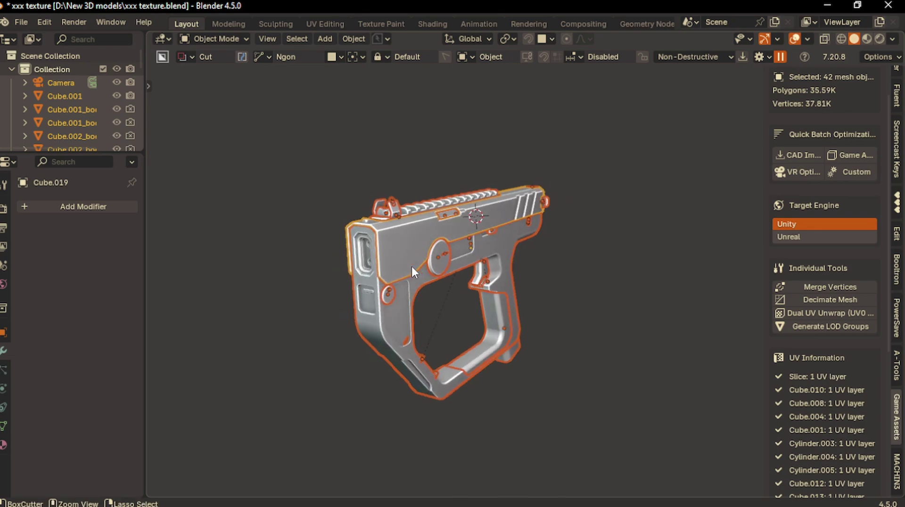
key("ctrl+a")
left_click(350, 293)
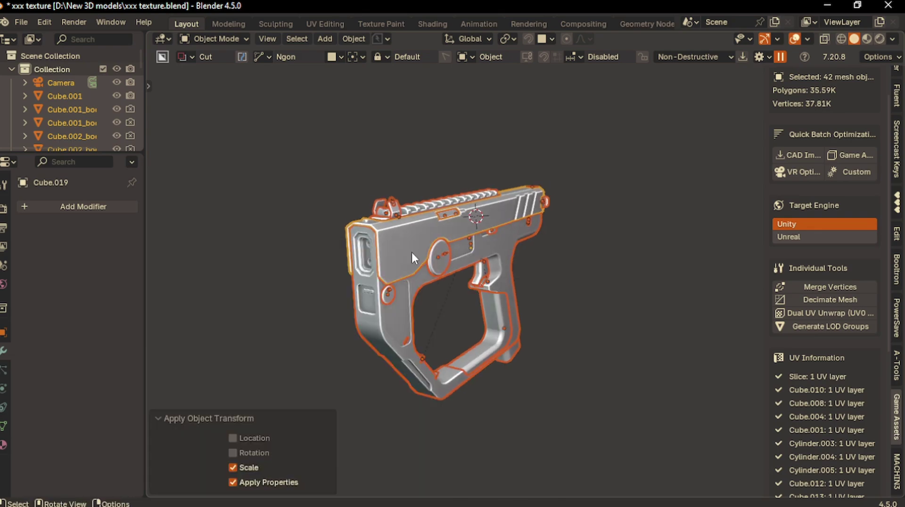
right_click(412, 253)
mouse_move(346, 289)
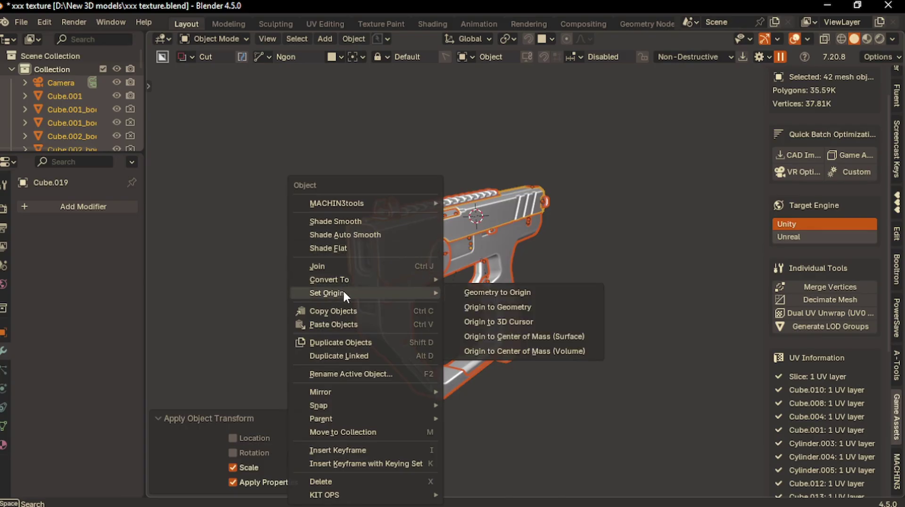
left_click(493, 337)
Join the 42 parts into one mesh, Cube.019, and move it into place.
middle_click_drag(493, 338, 492, 327)
middle_click_drag(428, 157, 271, 359)
key("ctrl+j")
key("g")
left_click(353, 225)
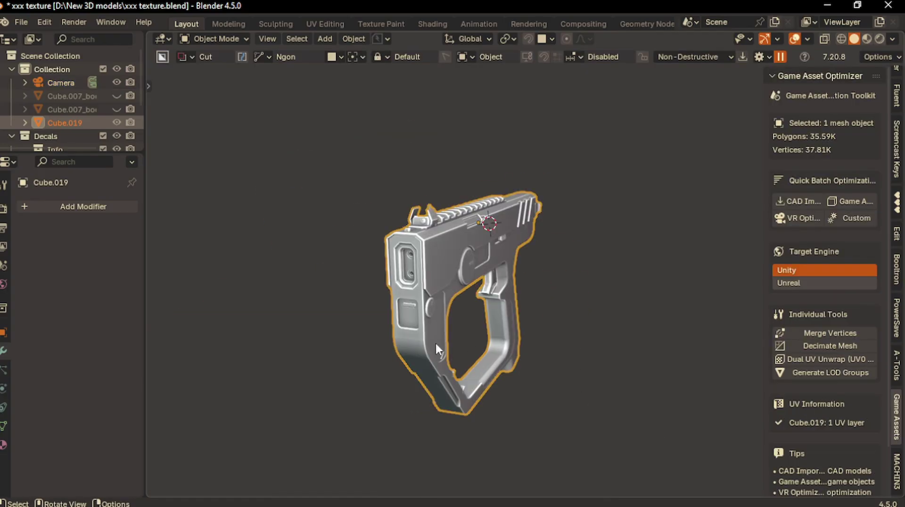
Enable Scene Statistics in the status bar, showing 37,811 verts and 35,586 faces, then orbit the gun.
right_click(694, 501)
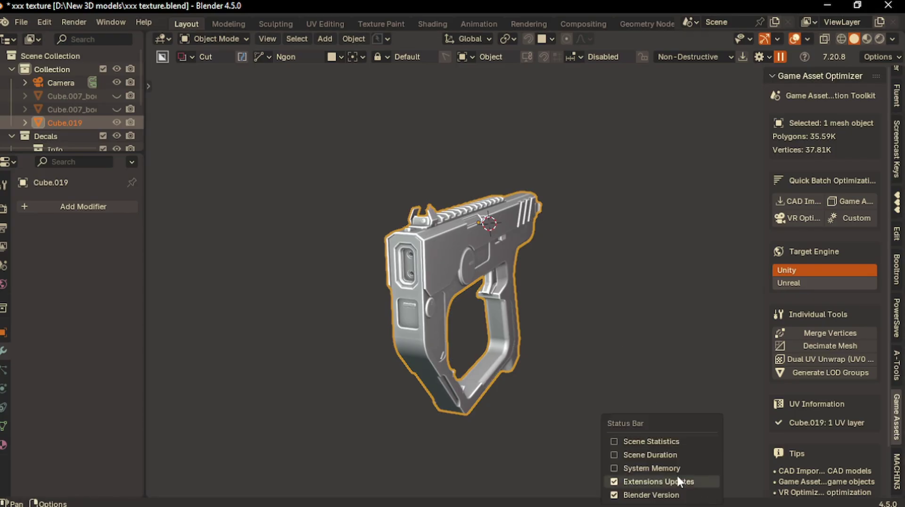
left_click(648, 441)
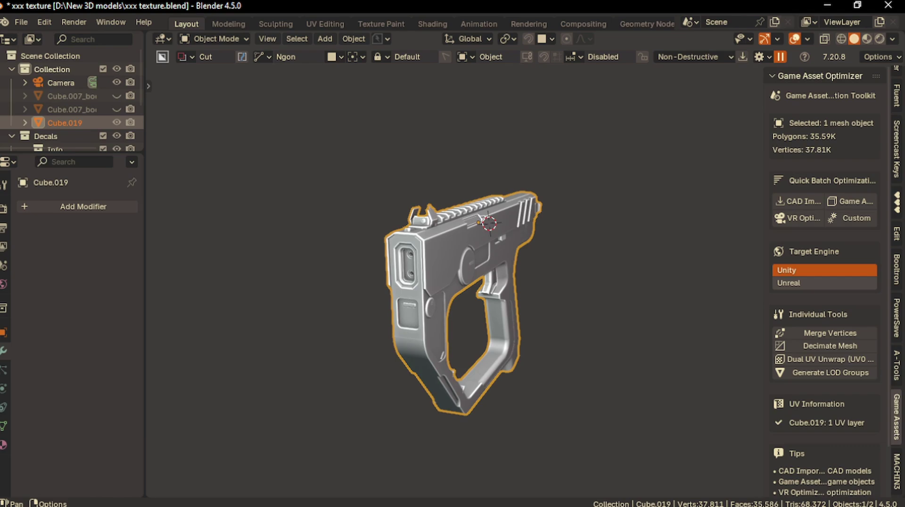
middle_click_drag(463, 309, 396, 302)
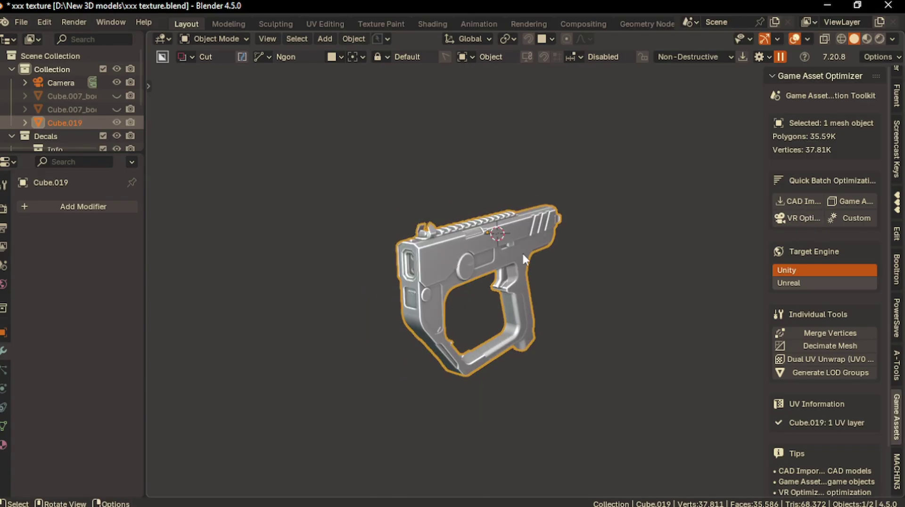
middle_click_drag(538, 236, 581, 278)
middle_click_drag(481, 261, 479, 259)
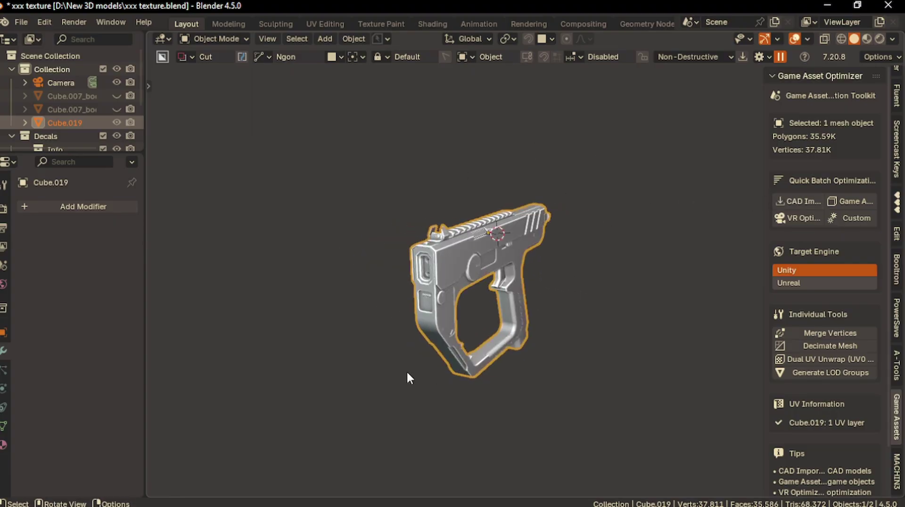
middle_click_drag(395, 311, 693, 213)
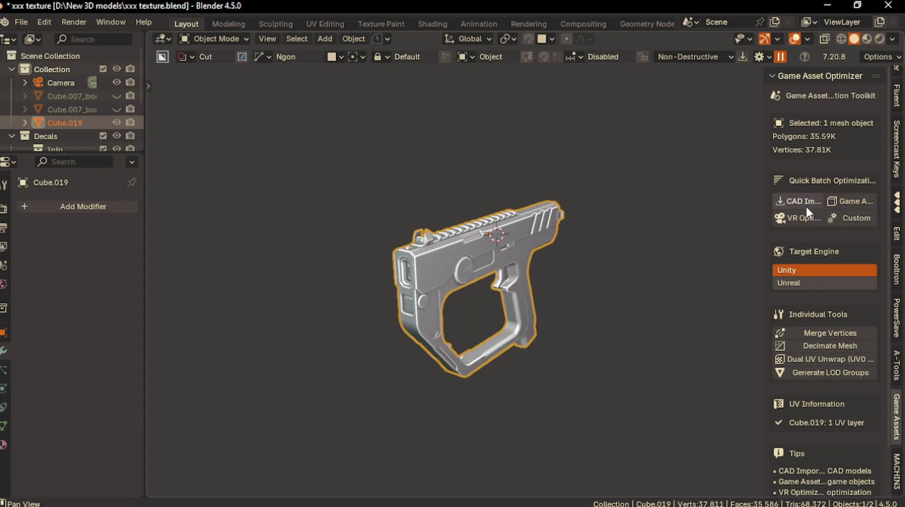
Run Game Asset batch optimization on the pistol and move the optimized copy along X.
left_click(853, 202)
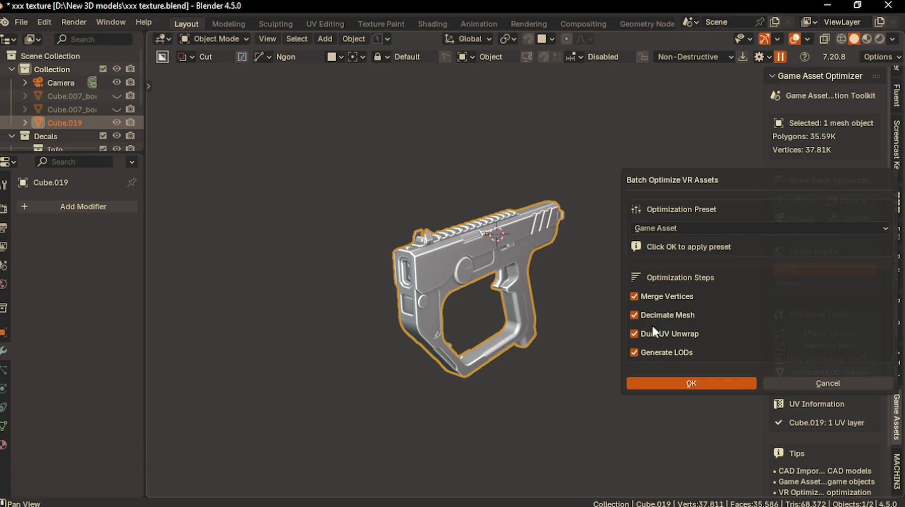
left_click(680, 380)
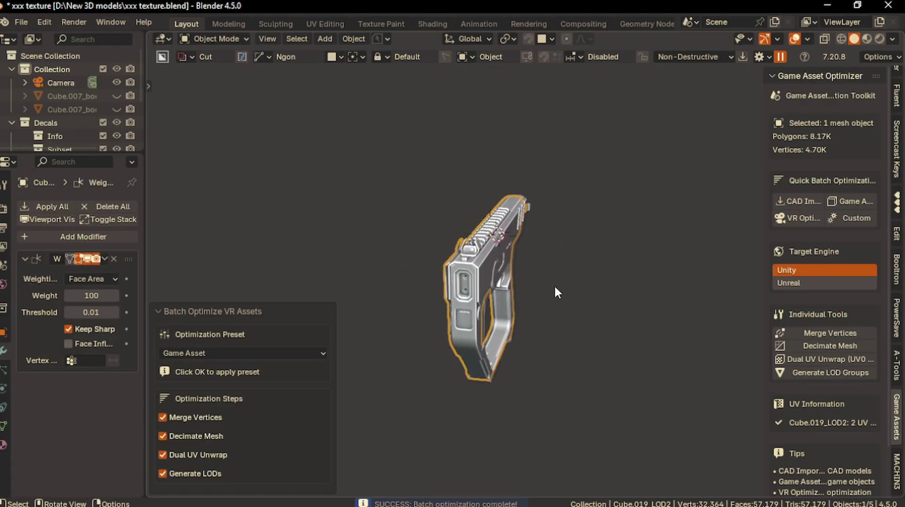
key("g")
key("y")
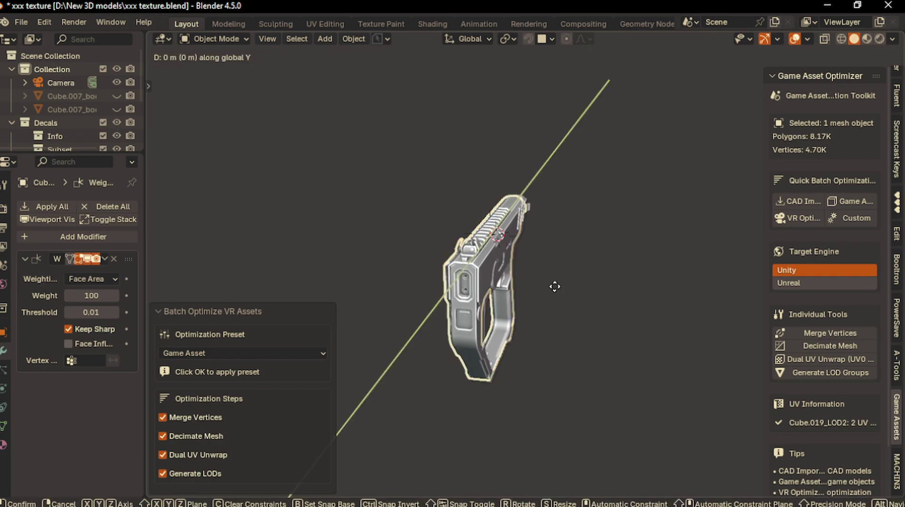
key("x")
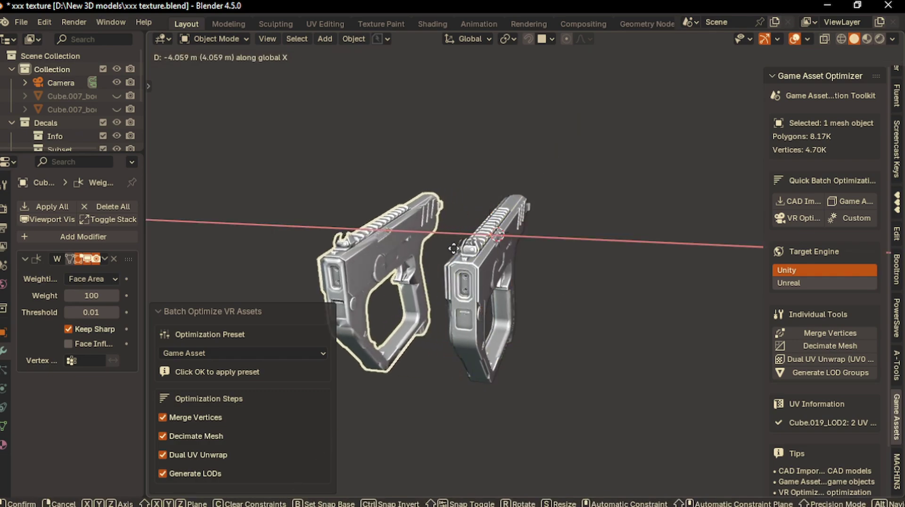
left_click(467, 283)
Move the overlapping Cube.019_LOD1 copy about 9.38 m left along X.
left_click(468, 284)
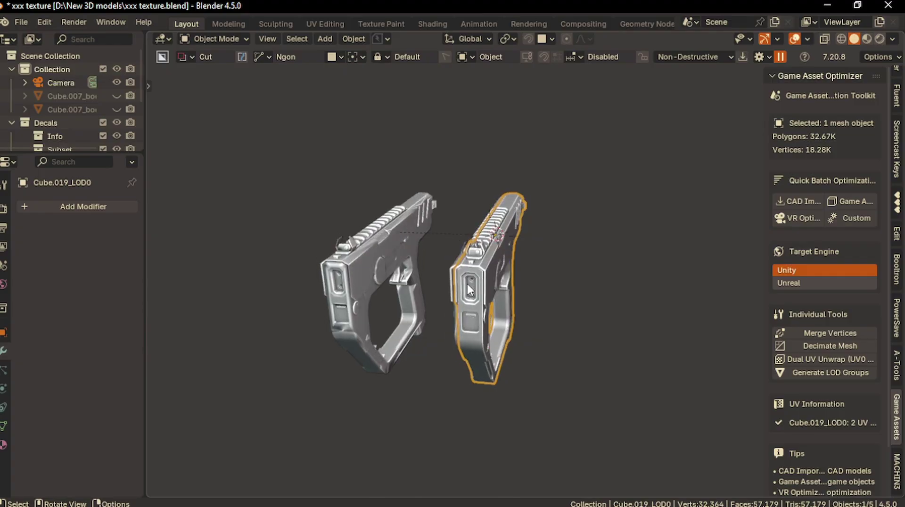
left_click(467, 284)
key("g")
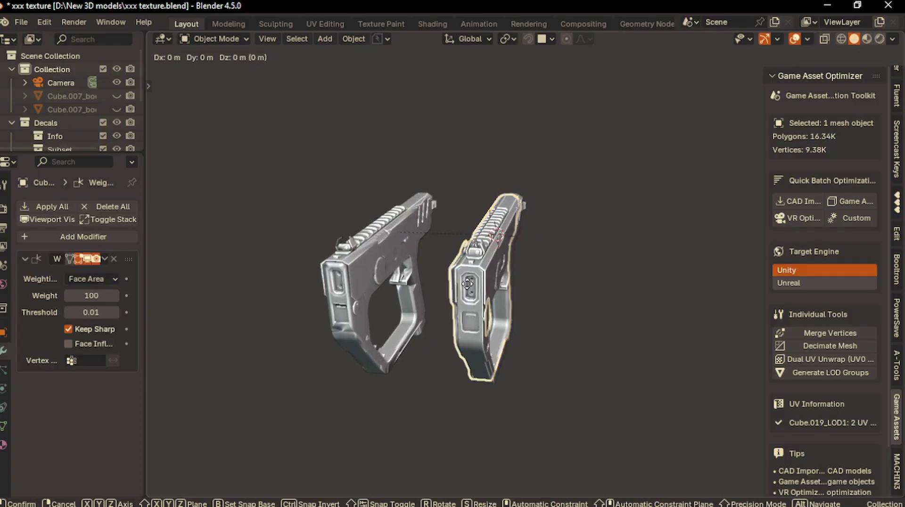
key("y")
key("x")
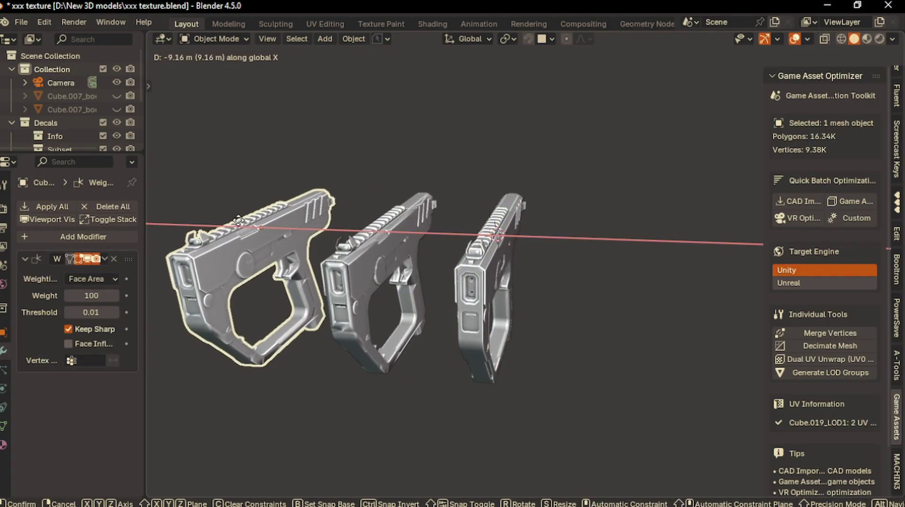
left_click(419, 253)
middle_click_drag(419, 253, 452, 306)
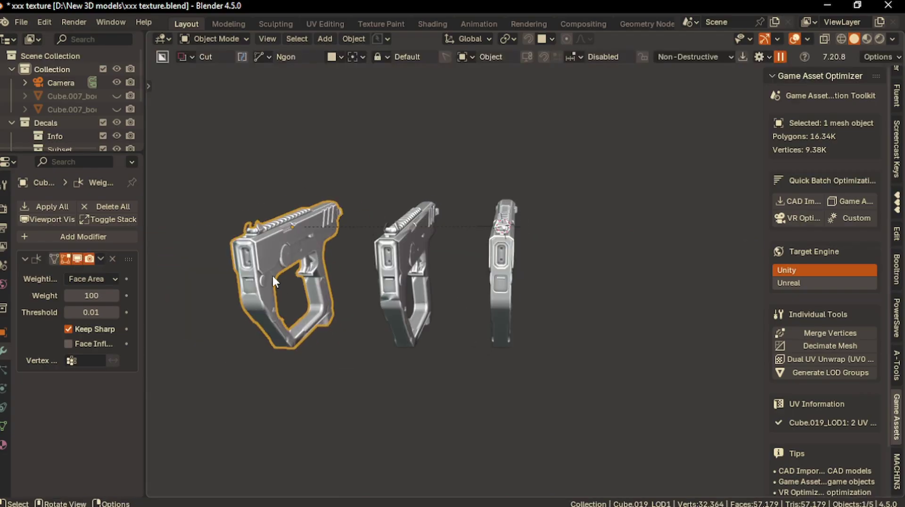
Select the LOD1 pistol and isolate it in local view.
left_click(408, 253)
middle_click_drag(408, 253, 295, 260)
left_click(295, 260)
key("slash")
middle_click_drag(417, 300, 372, 300)
Shade LOD1 auto smooth at 30°, pinning Weighted Normal last after Smooth by Angle.
right_click(445, 220)
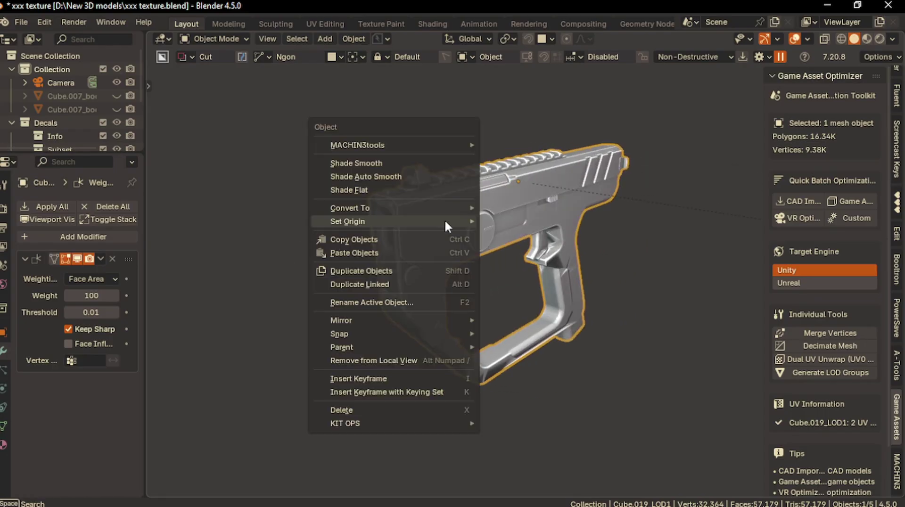
left_click(407, 177)
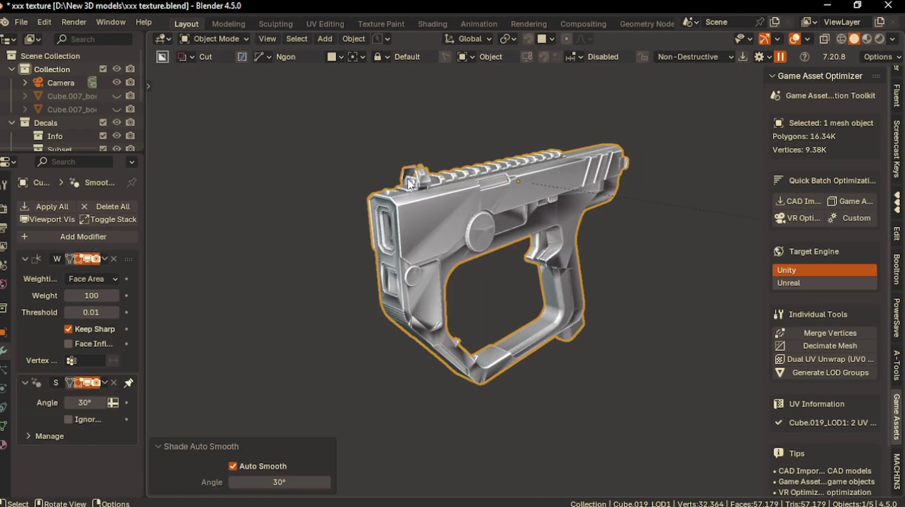
left_click(101, 258)
left_click(117, 349)
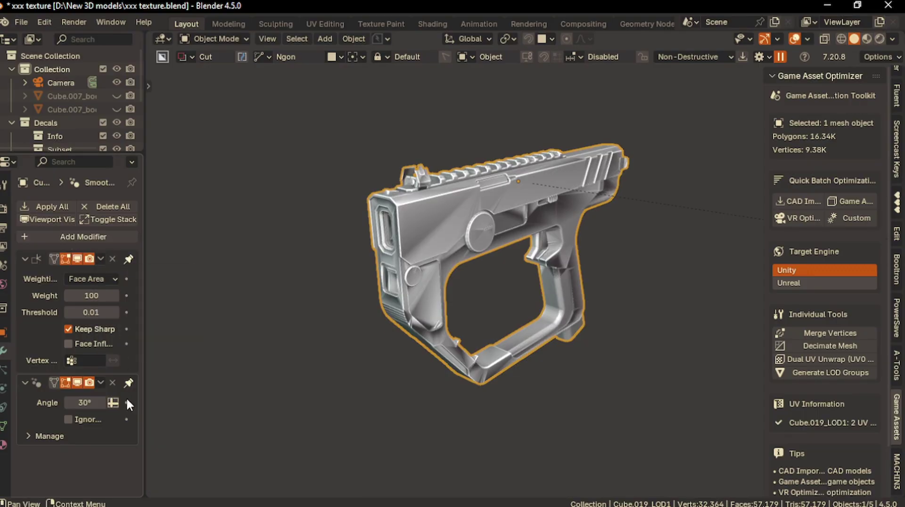
left_click(128, 382)
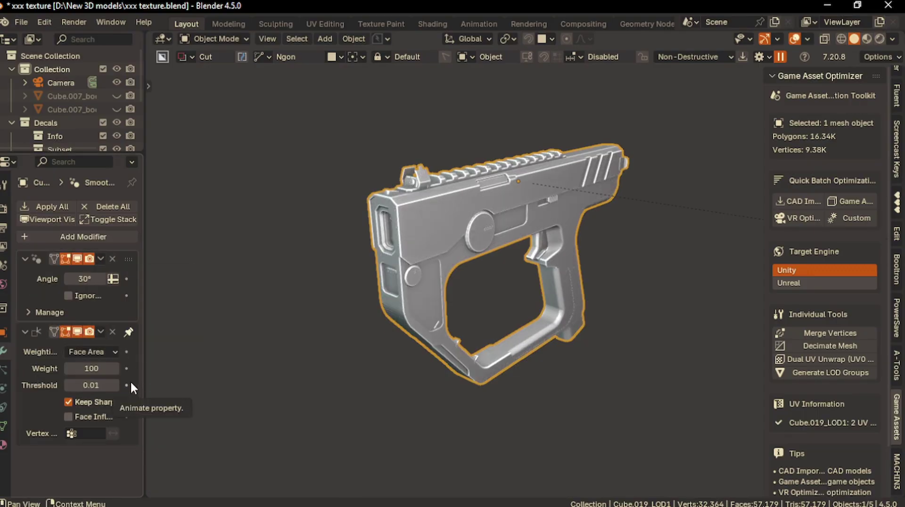
middle_click_drag(339, 325, 367, 305)
middle_click_drag(430, 243, 376, 210)
Exit local view and select LOD0, LOD1, then LOD2 to compare their polygon counts.
key("slash")
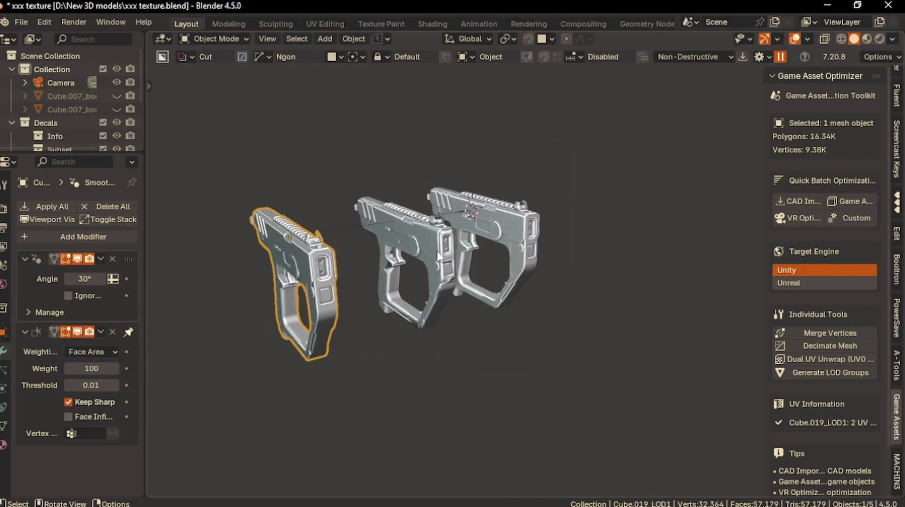
mouse_move(376, 272)
middle_mouse_down()
mouse_move(251, 249)
mouse_move(252, 278)
middle_mouse_up()
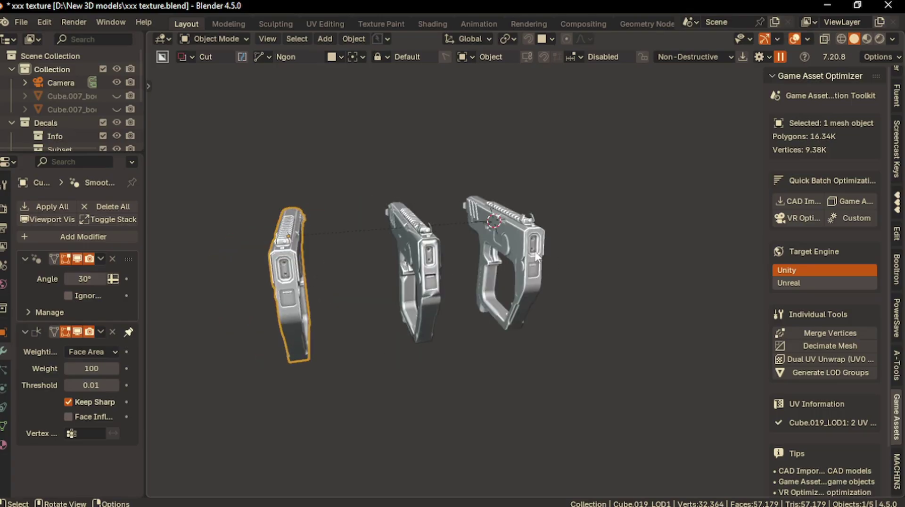
middle_click_drag(537, 256, 518, 262)
left_click(518, 264)
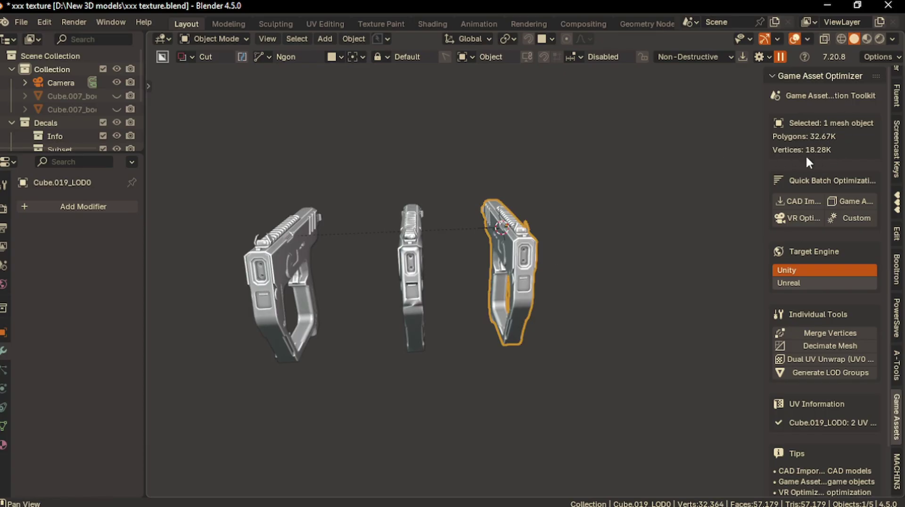
middle_click_drag(578, 250, 547, 250)
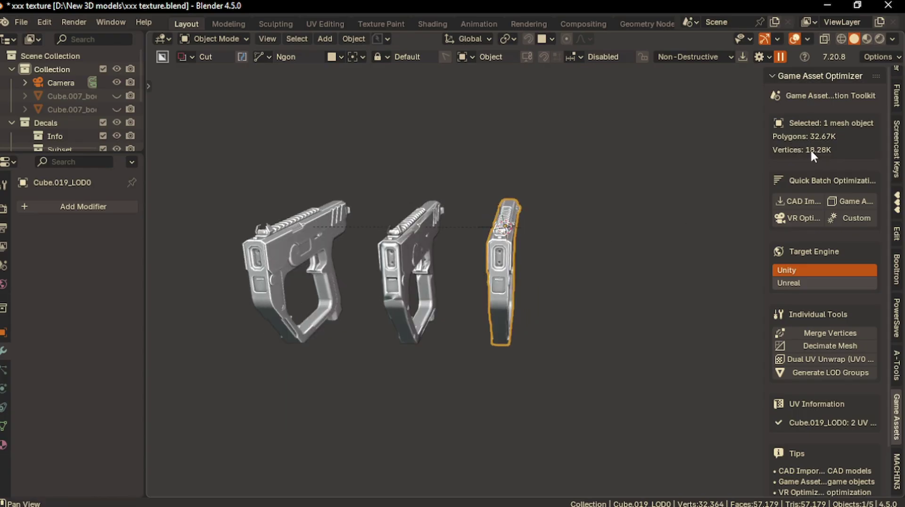
middle_click_drag(546, 216, 307, 260)
left_click(288, 251)
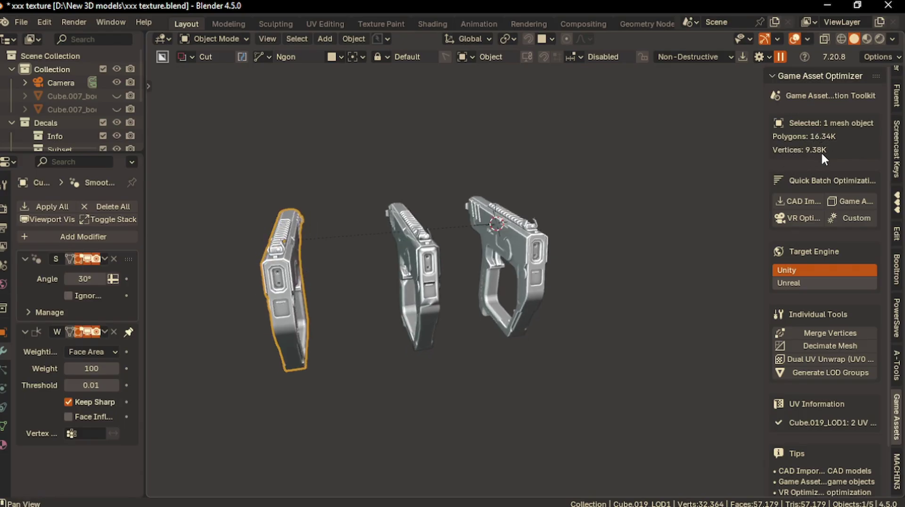
middle_click_drag(671, 157, 466, 227)
left_click(400, 281)
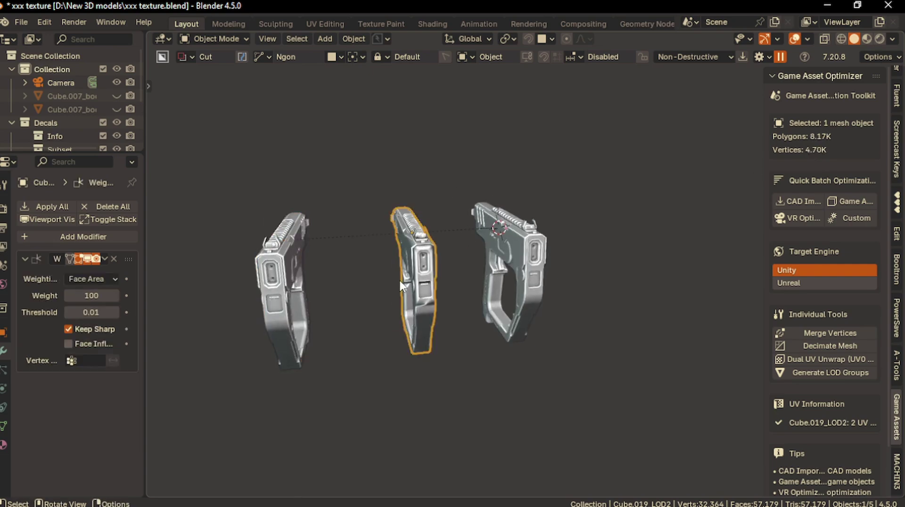
Isolate LOD2 and shade it auto smooth at 30°, keeping Weighted Normal pinned last.
middle_click_drag(454, 284, 419, 284)
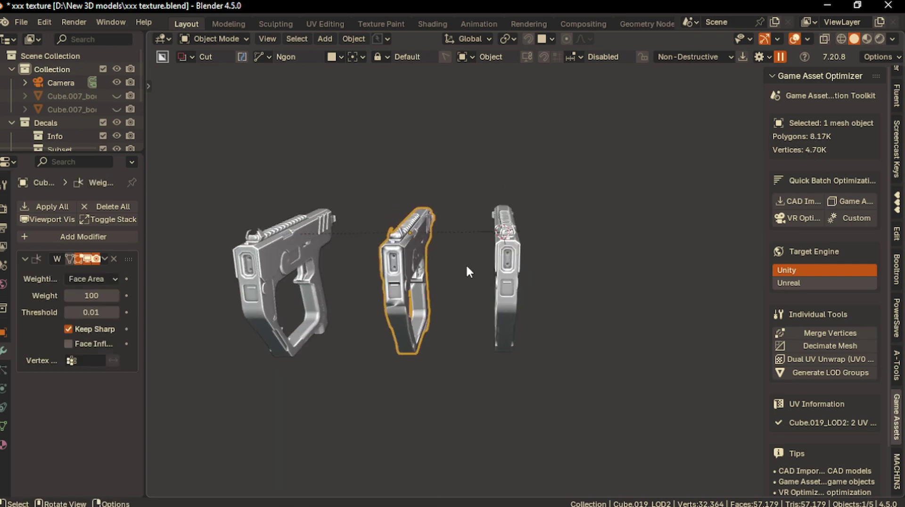
middle_click_drag(378, 258, 527, 201)
key("KP_Divide")
right_click(476, 205)
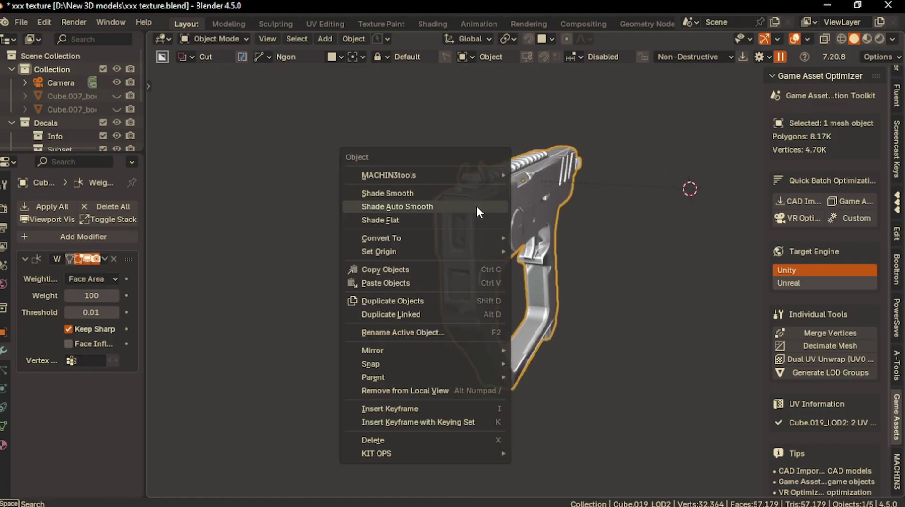
left_click(452, 206)
left_click(100, 258)
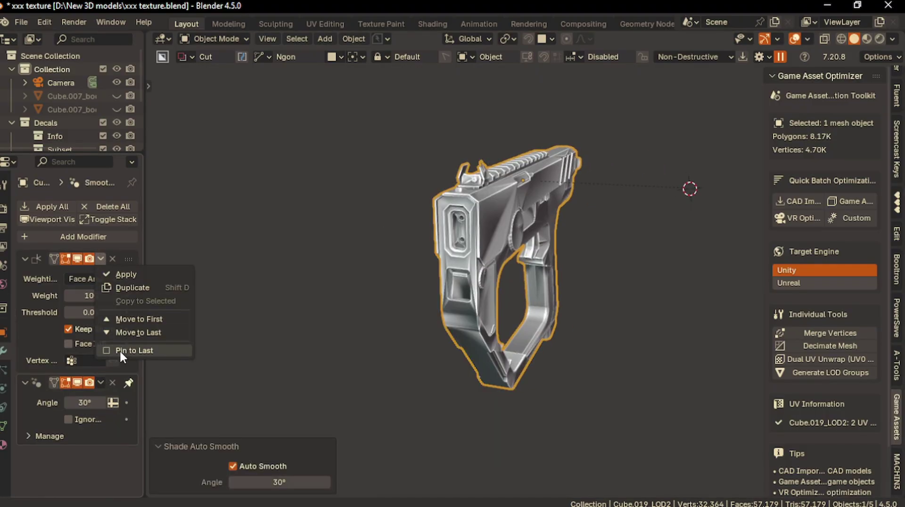
left_click(120, 350)
left_click(130, 382)
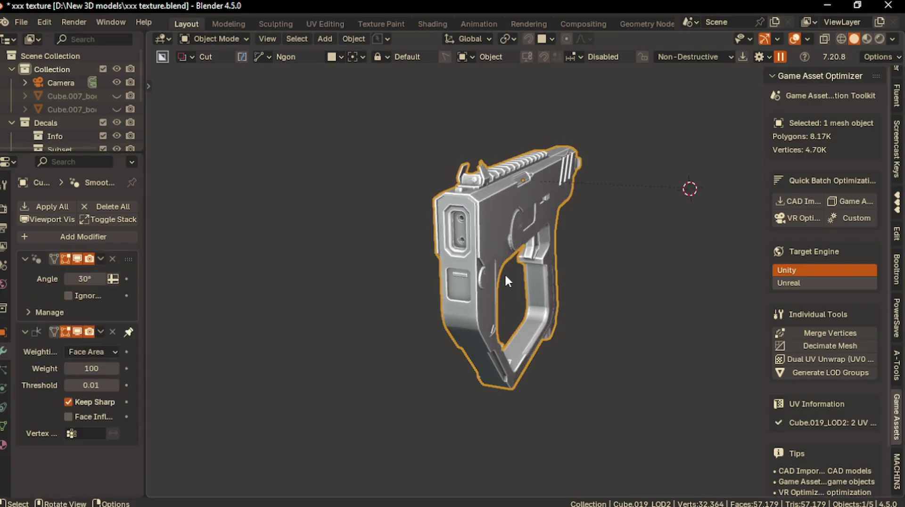
Exit local view and split the viewport into two side-by-side 3D views.
middle_click_drag(505, 273, 478, 248)
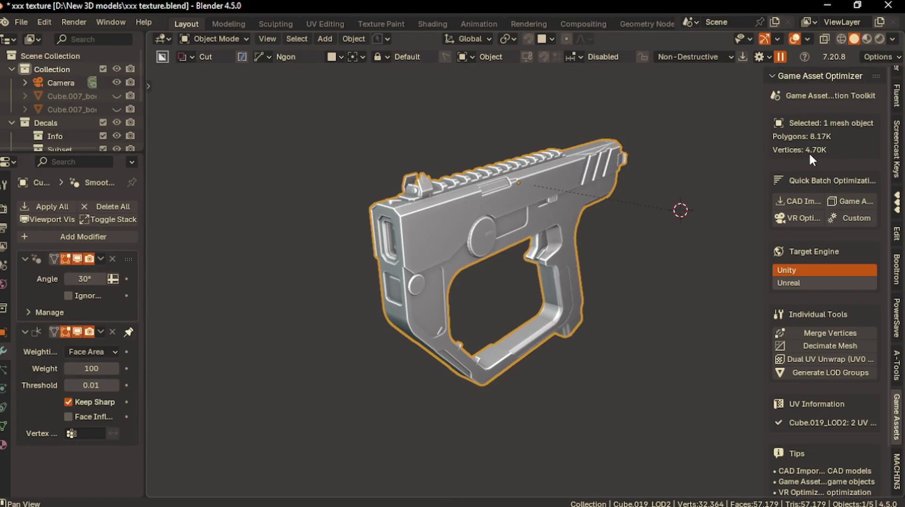
middle_click_drag(512, 241, 513, 242)
key("KP_Divide")
key("KP_4")
key("KP_4")
key("KP_4")
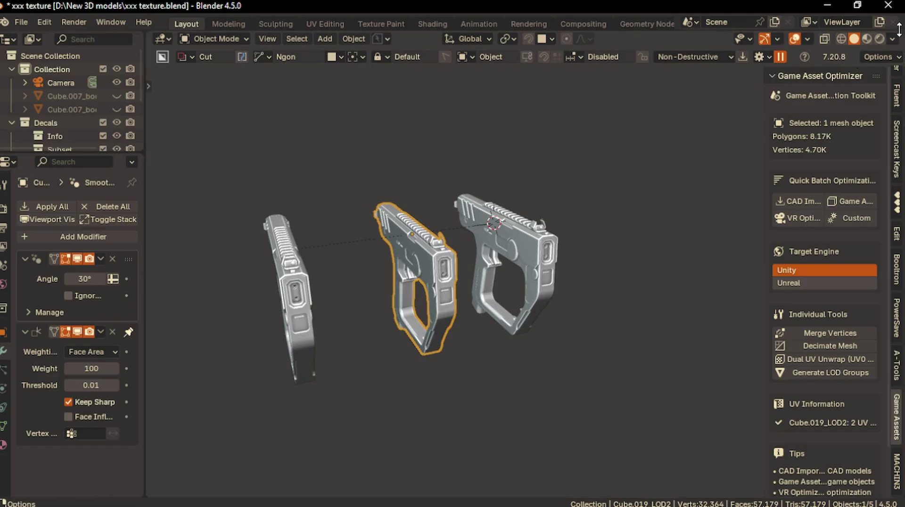
left_click_drag(900, 35, 526, 40)
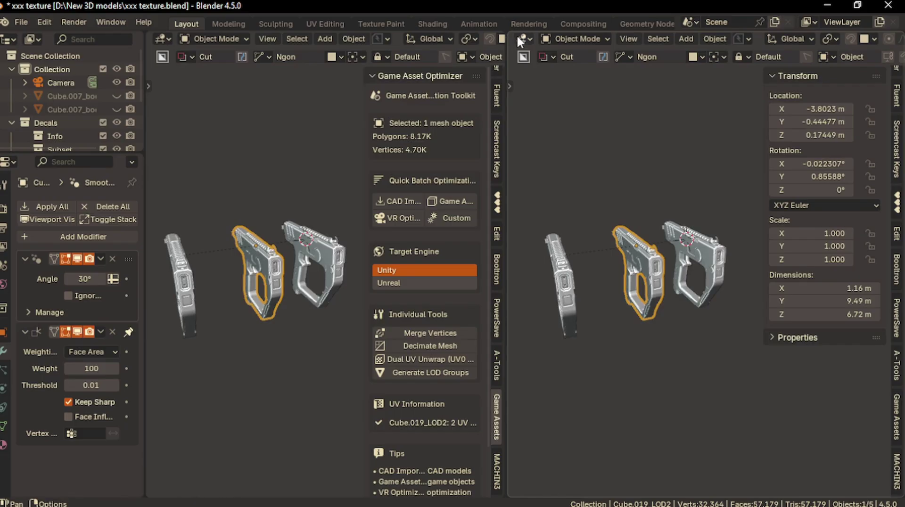
Turn the right view into a UV Editor and inspect the LOD2 pistol's UV layout.
left_click(516, 34)
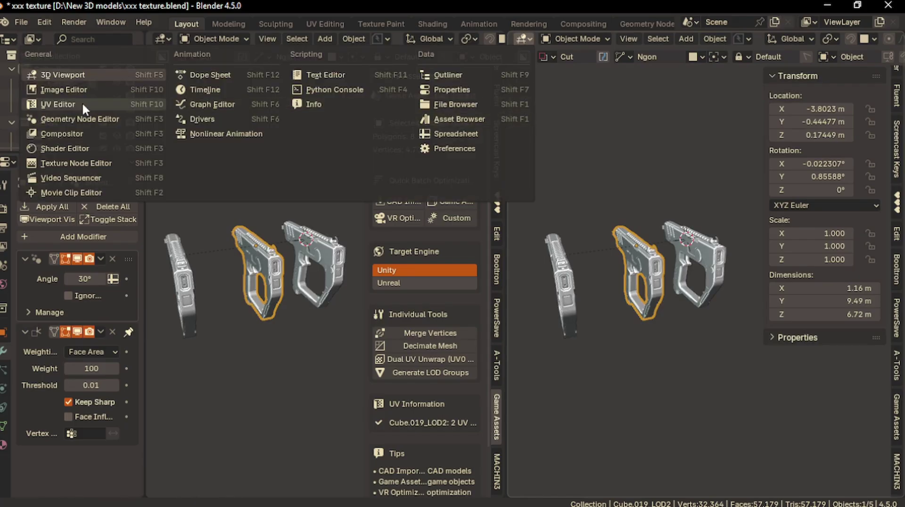
left_click(106, 103)
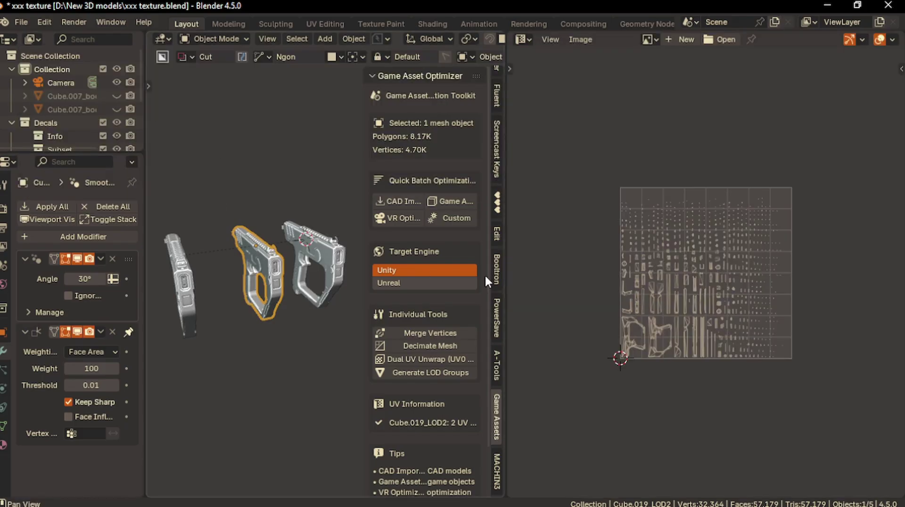
middle_click_drag(661, 370, 646, 342)
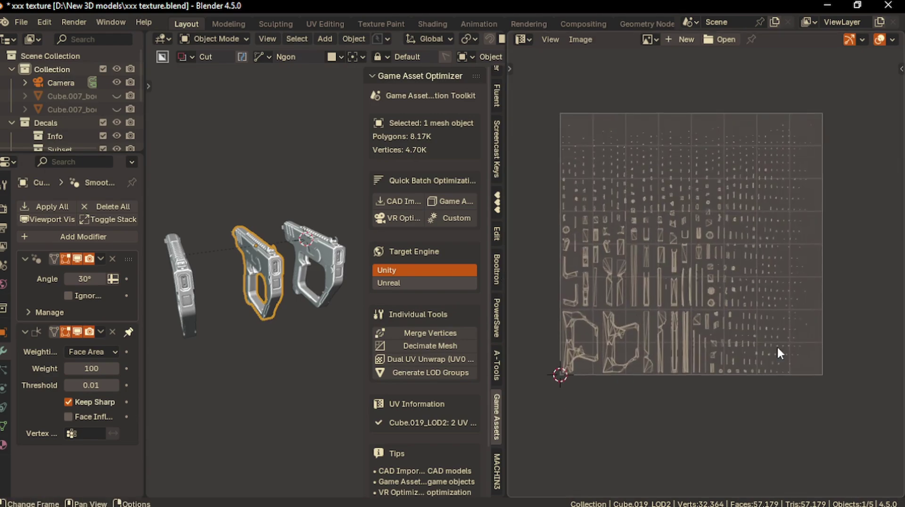
key("Tab")
left_click(647, 38)
mouse_move(677, 37)
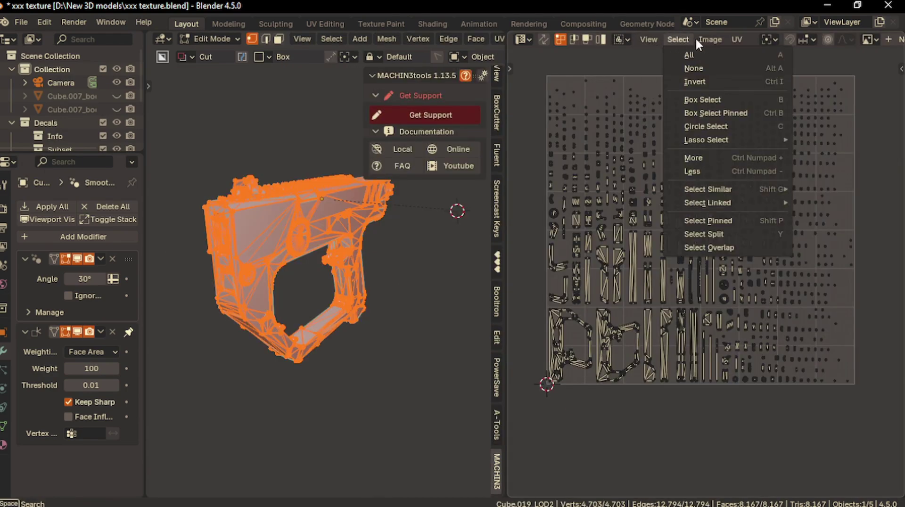
left_click(678, 37)
left_click(699, 248)
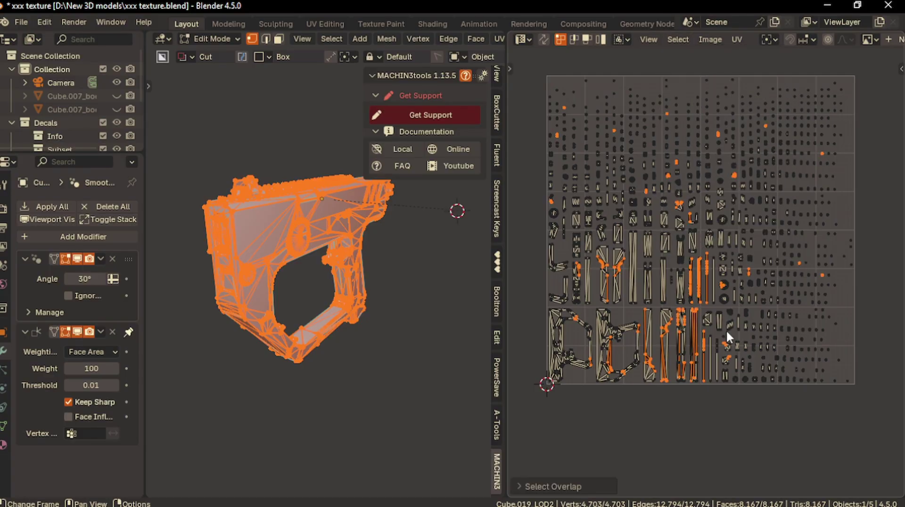
scroll(726, 333, "up", 3)
scroll(641, 285, "up", 4)
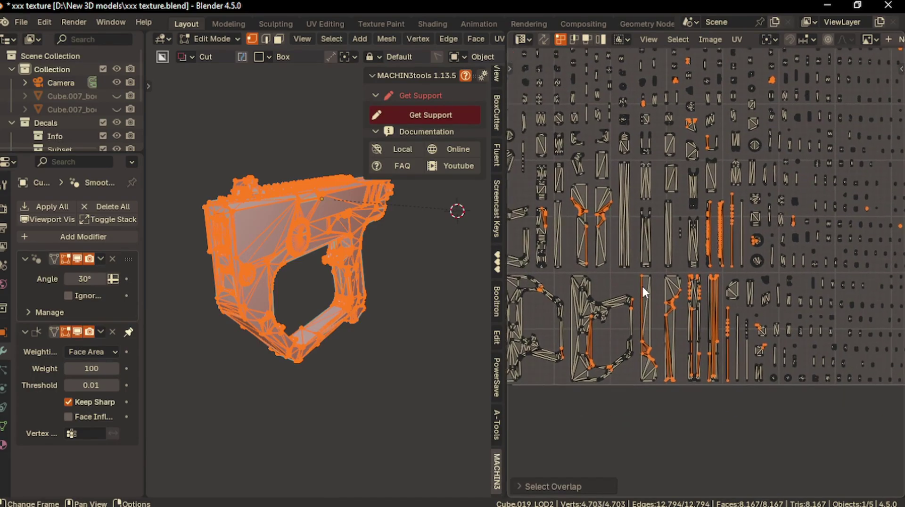
scroll(647, 238, "down", 2)
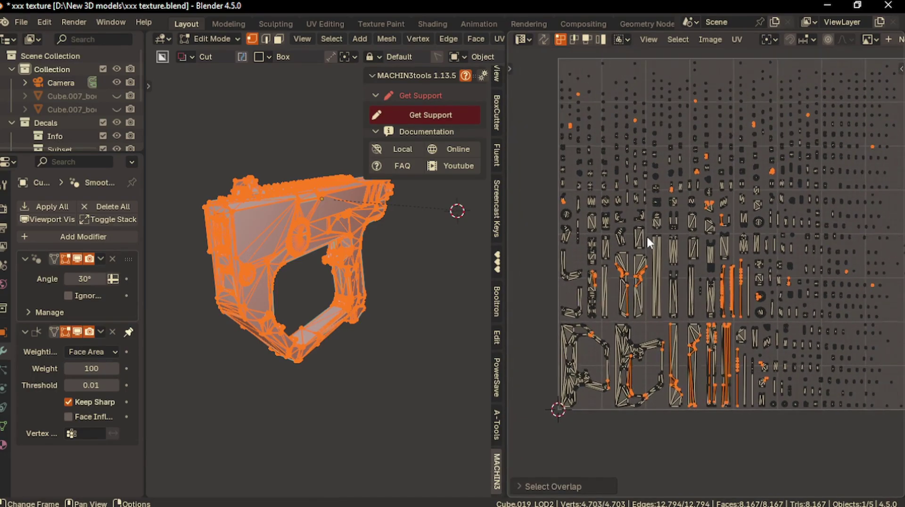
scroll(677, 255, "down", 2)
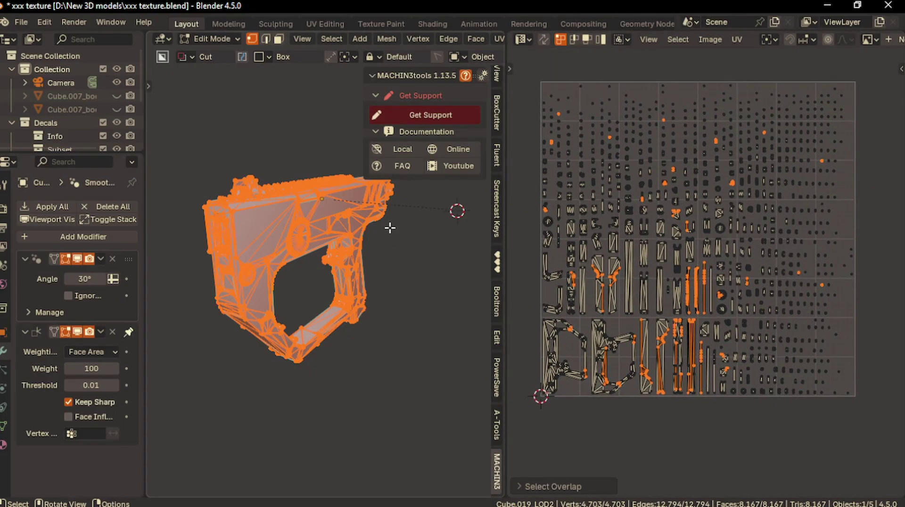
Close the UV Editor so the 3D view fills the width, and return to Object mode.
middle_click_drag(389, 228, 405, 226)
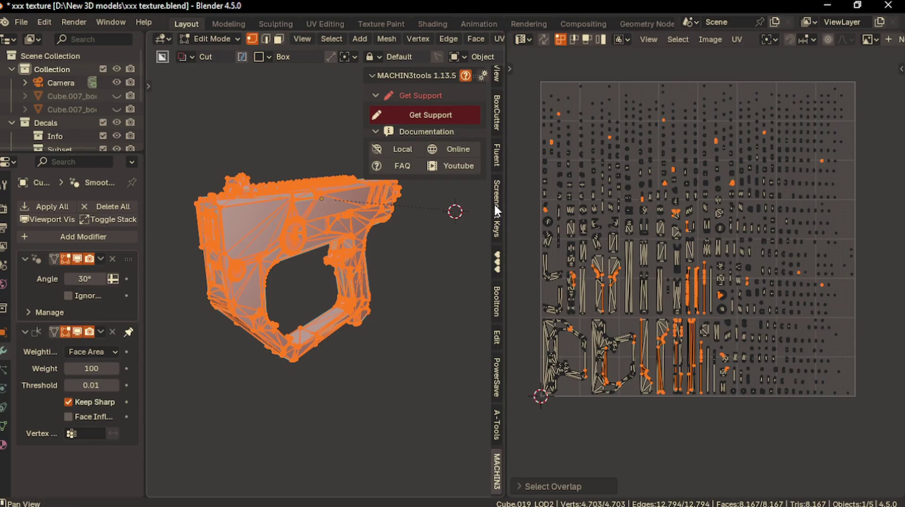
scroll(496, 311, "up", 5)
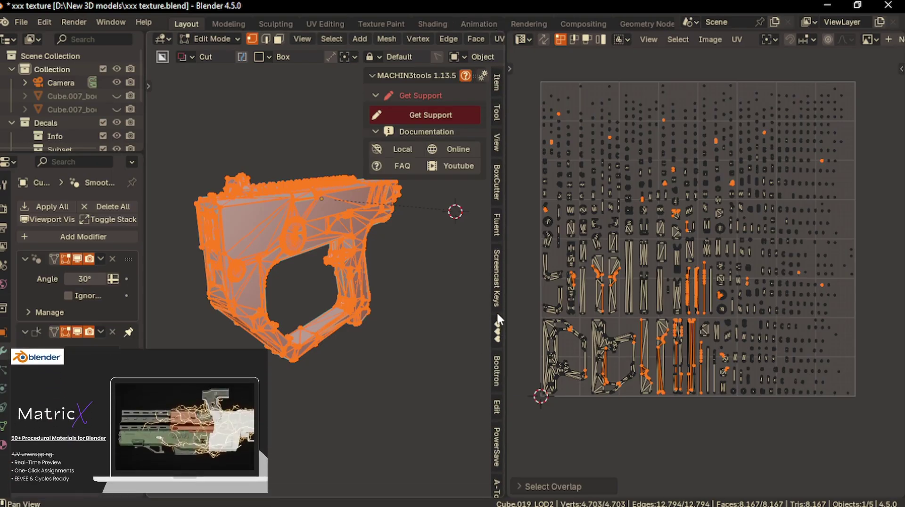
scroll(497, 259, "down", 4)
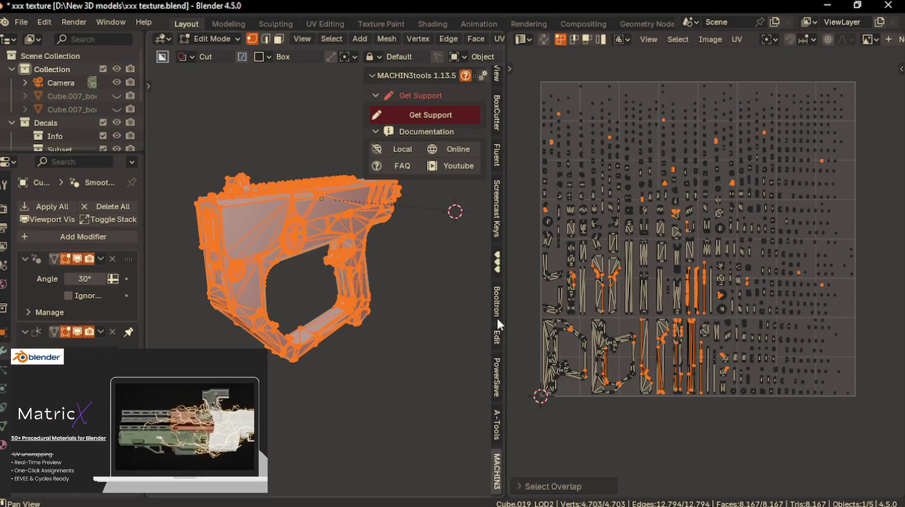
scroll(497, 286, "up", 4)
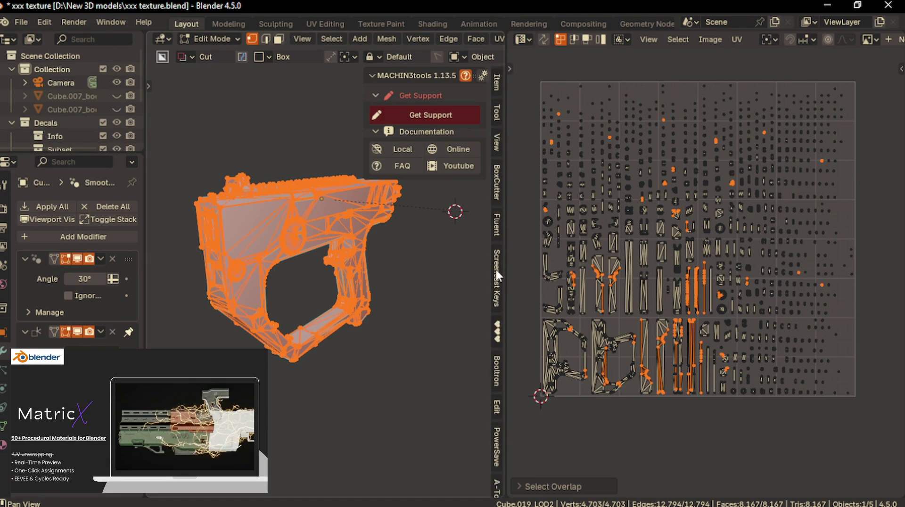
left_click_drag(502, 34, 596, 97)
key("Tab")
left_click(586, 139)
middle_click_drag(585, 138, 586, 139)
middle_click_drag(641, 355, 745, 175)
middle_click_drag(585, 140, 584, 136)
Switch to Edge select mode and select an edge along the slide.
key("Tab")
left_click(480, 270)
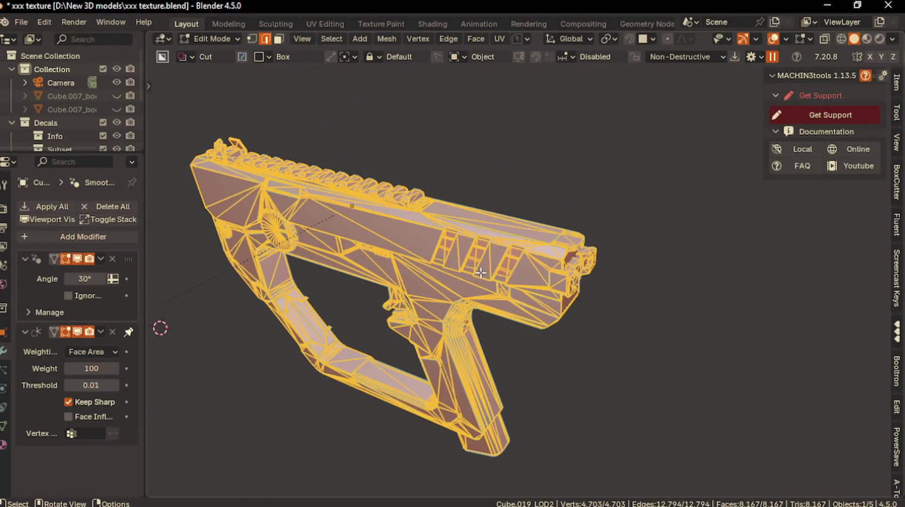
scroll(481, 272, "up", 5)
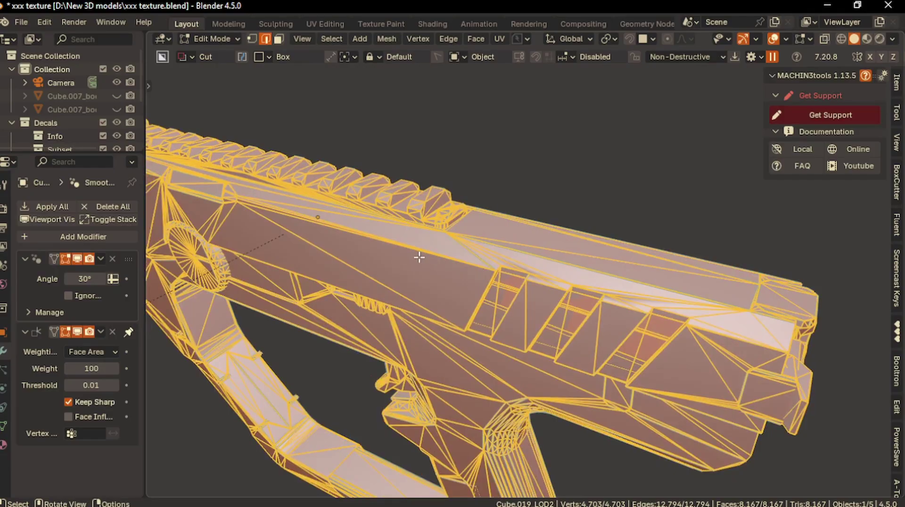
left_click(420, 257)
scroll(419, 256, "up", 5)
middle_click_drag(419, 257, 480, 255, "shift")
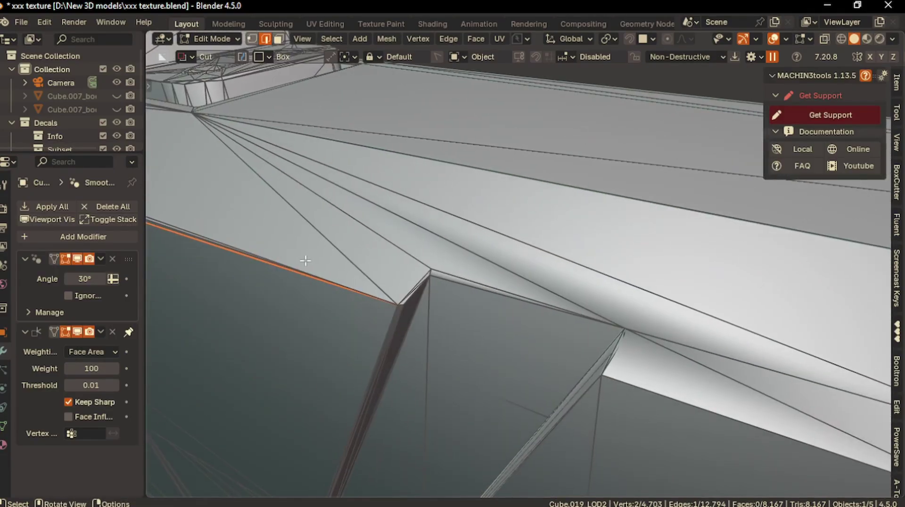
Extend the edge chain along the slide crease, mark it sharp, and return to Object mode.
left_click(424, 275, "ctrl")
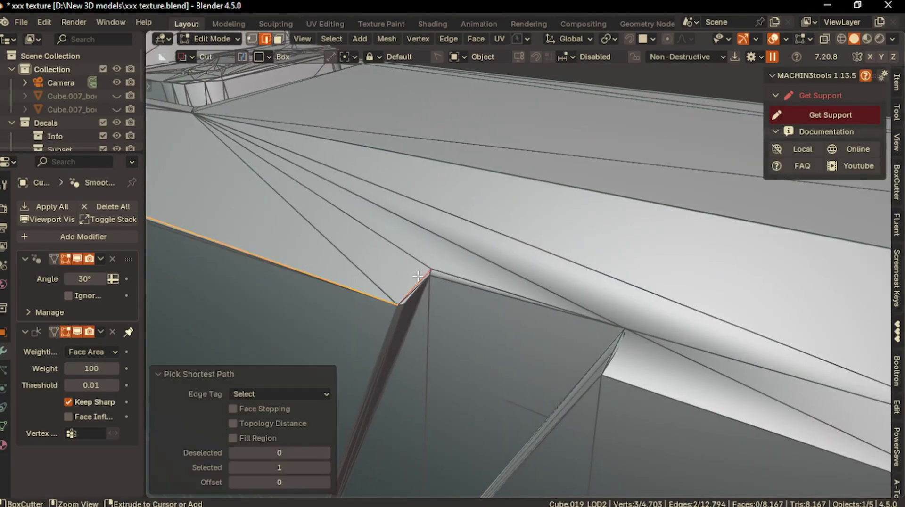
left_click(461, 269, "ctrl")
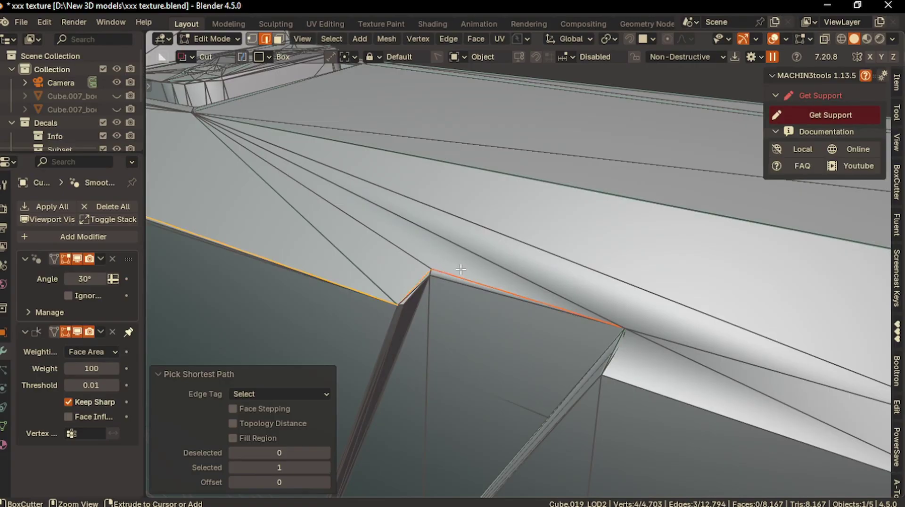
left_click(613, 363, "ctrl")
left_click(632, 379, "ctrl")
key("ctrl+e")
left_click(488, 365)
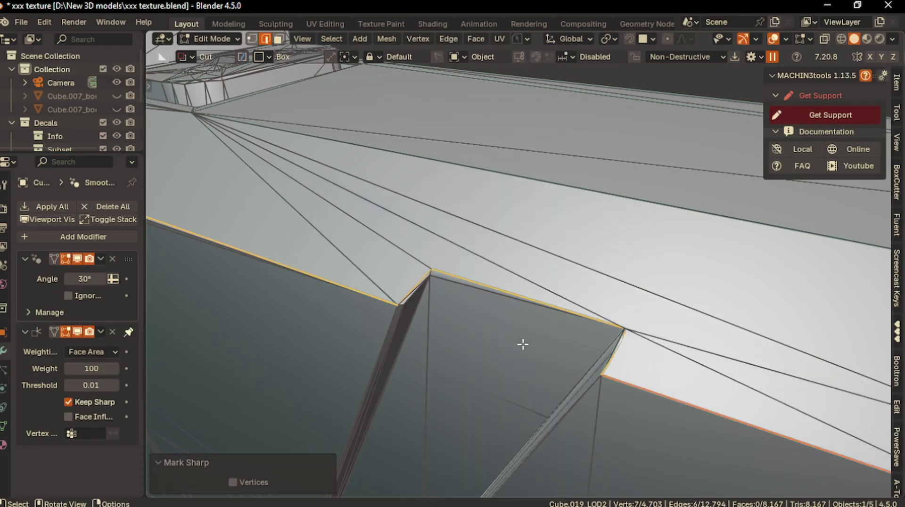
key("ctrl+Tab")
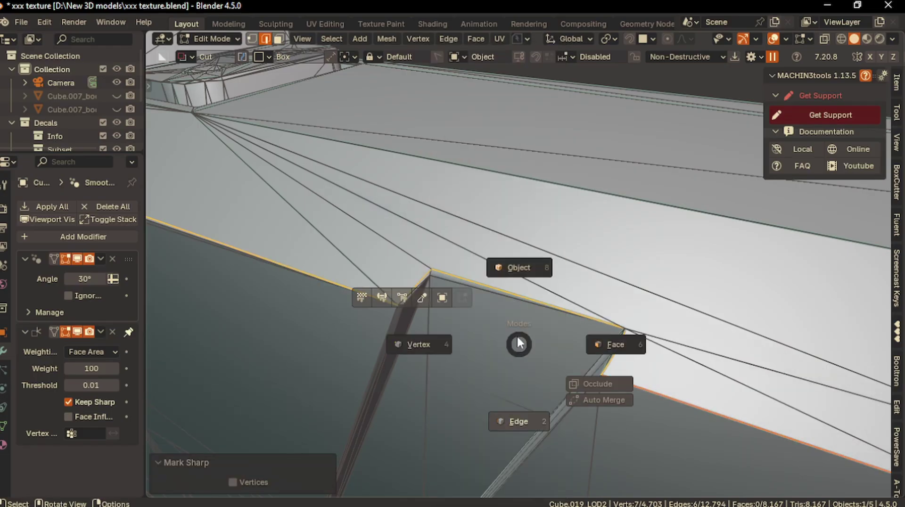
left_click(503, 256)
scroll(504, 256, "down", 8)
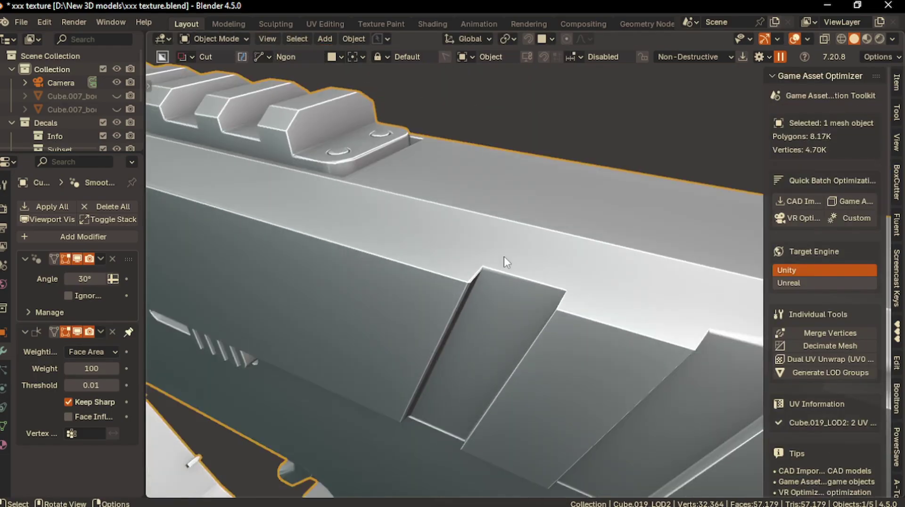
middle_click_drag(504, 256, 457, 295)
scroll(457, 295, "down", 4)
scroll(457, 295, "down", 2)
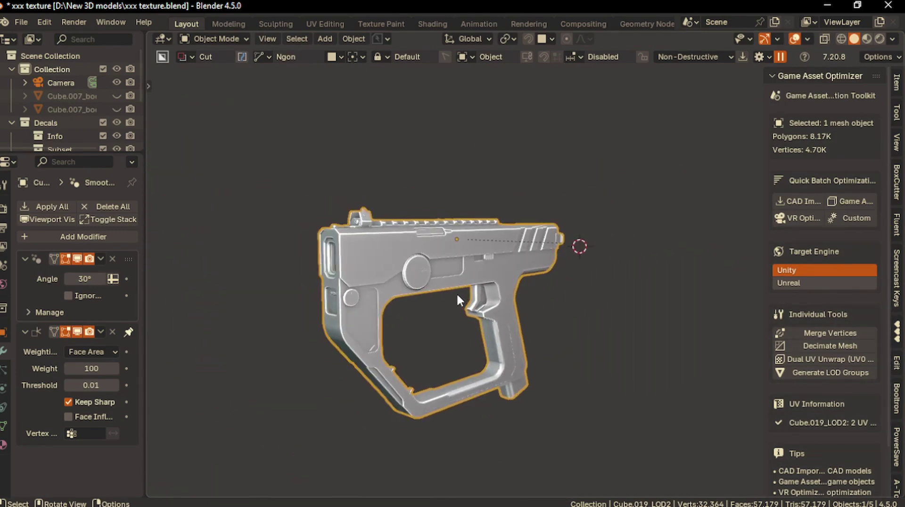
middle_click_drag(361, 310, 478, 316)
scroll(361, 310, "down", 2)
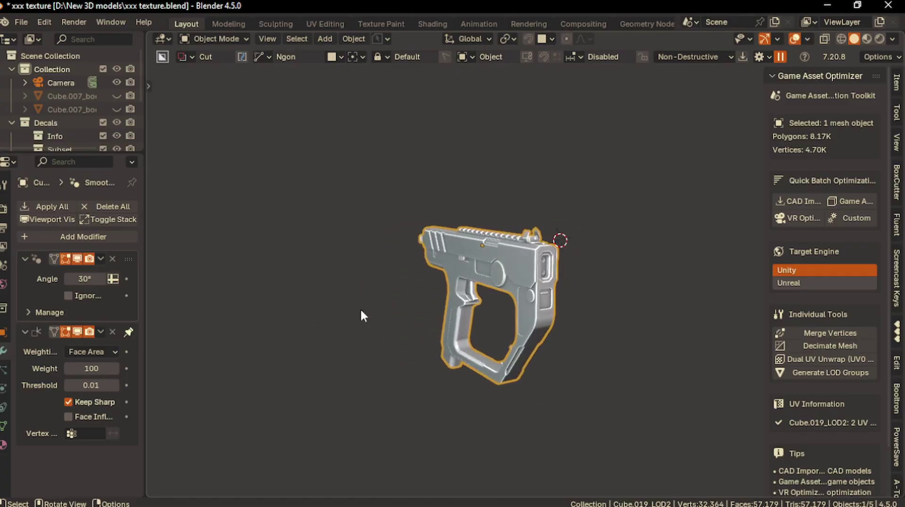
key("KP_4")
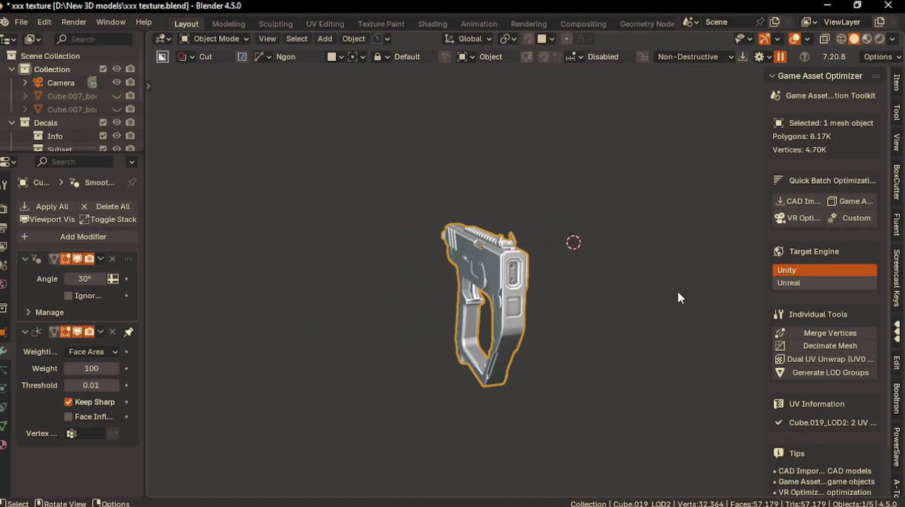
middle_click_drag(508, 293, 448, 271)
middle_click_drag(444, 316, 388, 316)
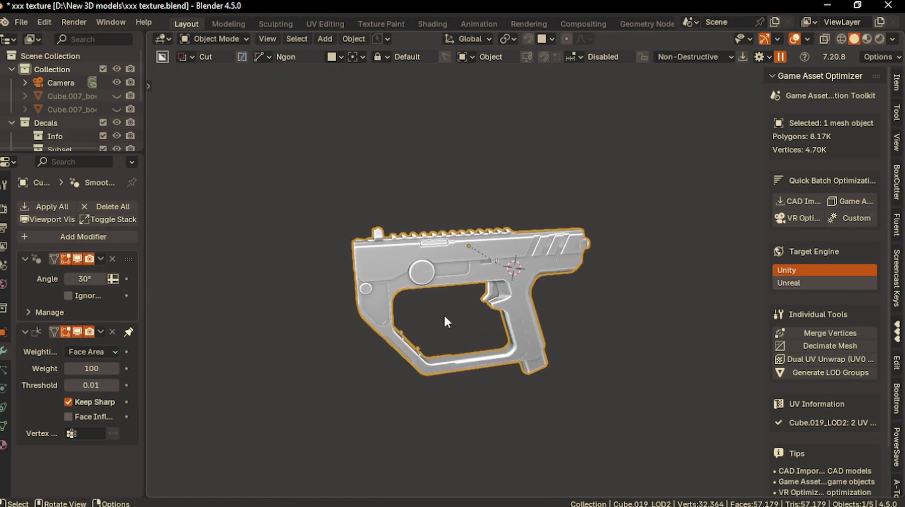
middle_click_drag(454, 272, 471, 272)
middle_click_drag(427, 292, 427, 255)
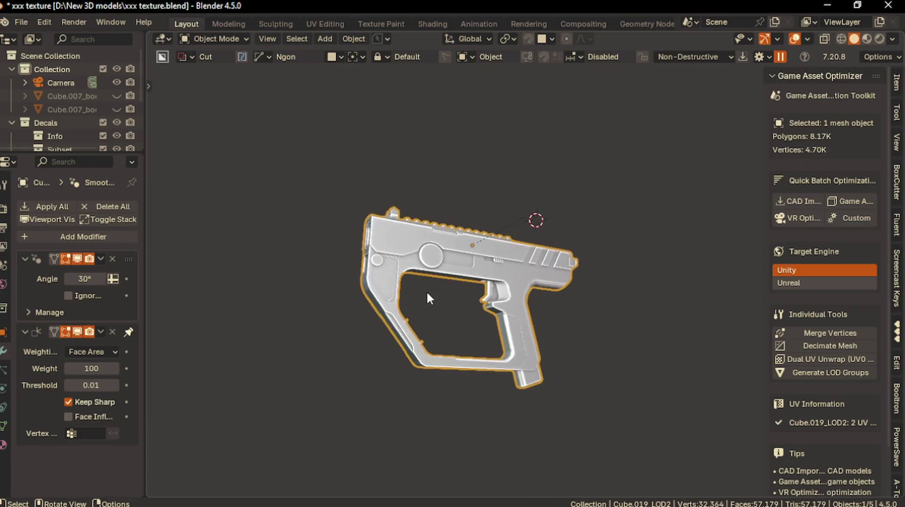
key("KP_2")
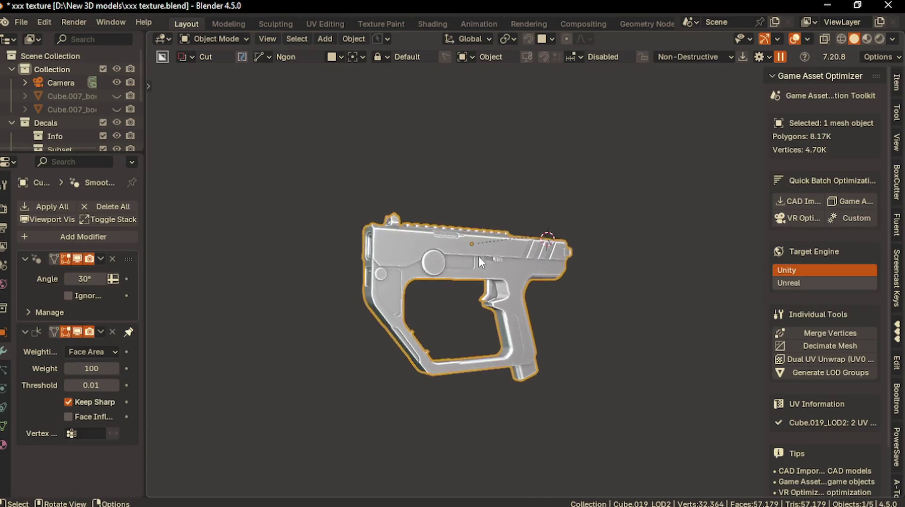
middle_click_drag(478, 257, 473, 260)
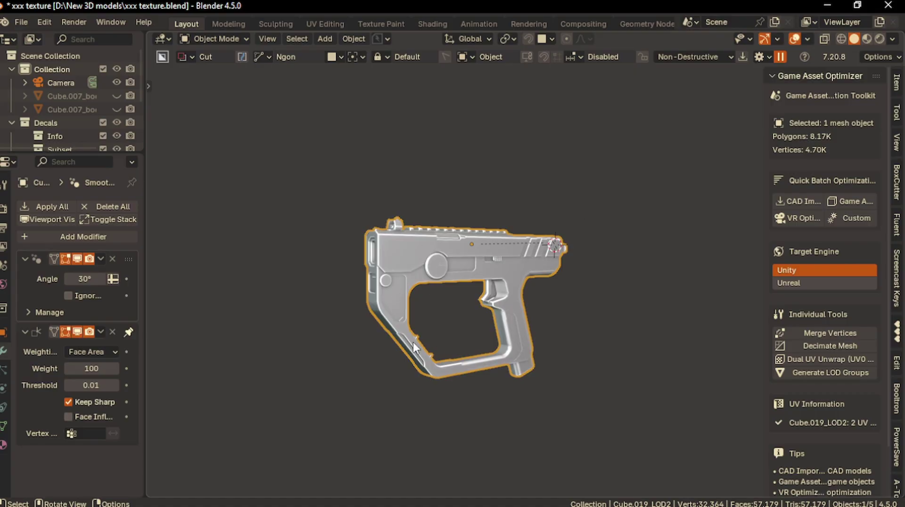
middle_click_drag(394, 287, 397, 320)
key("Tab")
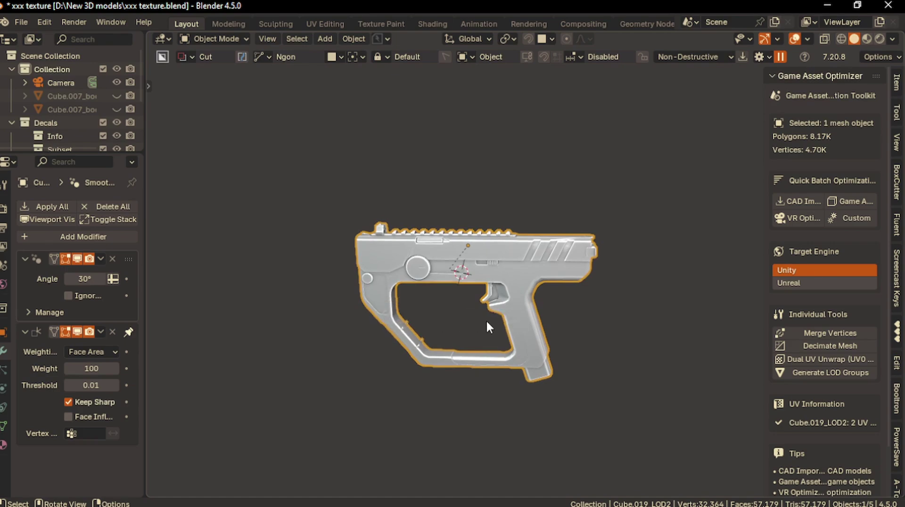
key("Tab")
left_click(516, 324)
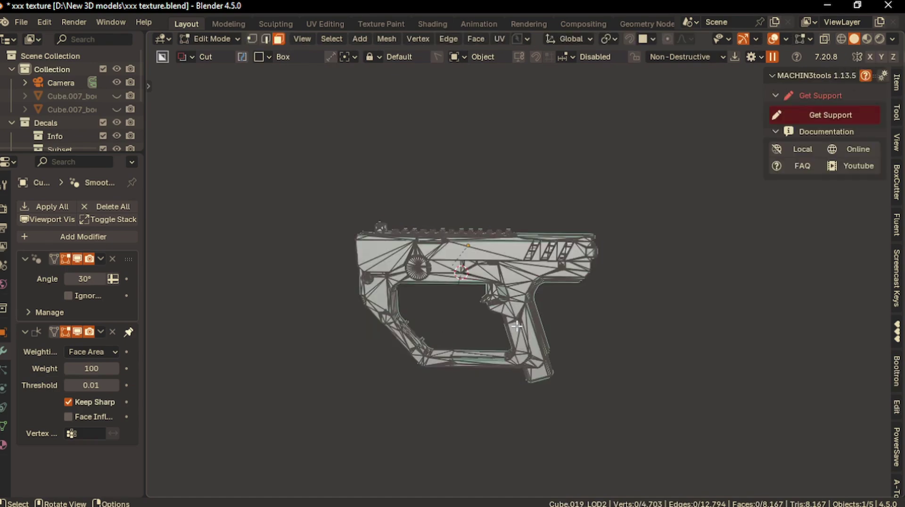
middle_click_drag(495, 354, 495, 353)
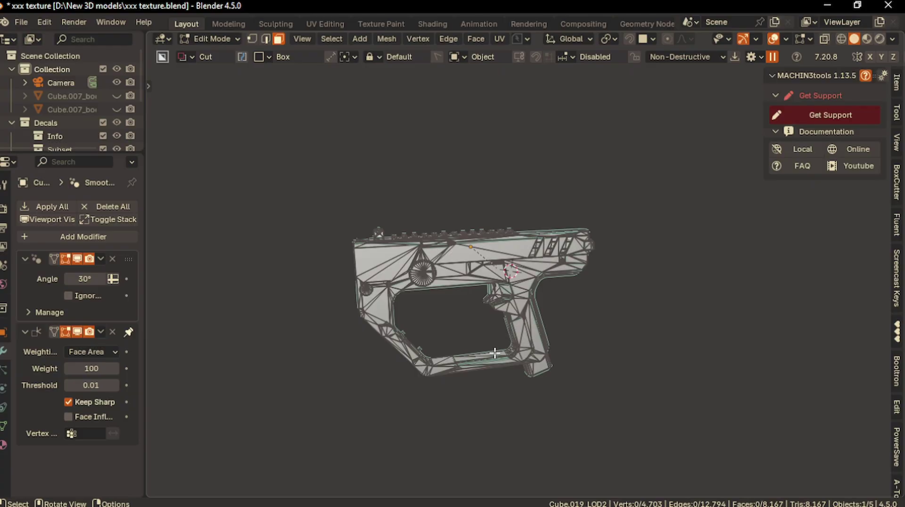
middle_click_drag(495, 353, 393, 271)
key("Tab")
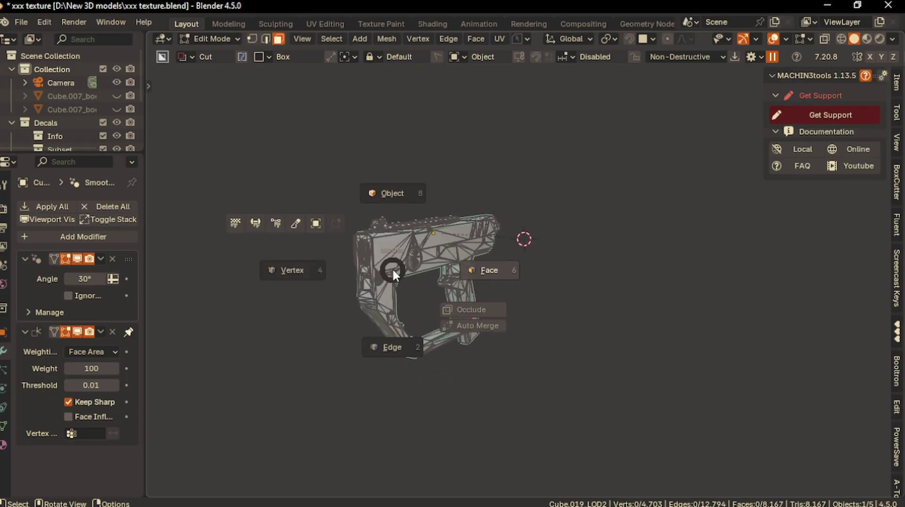
left_click(389, 211)
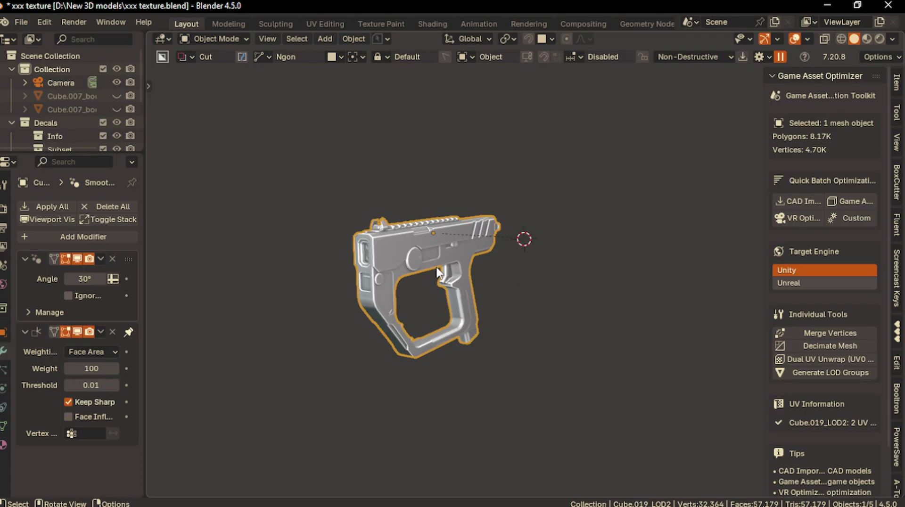
key("Tab")
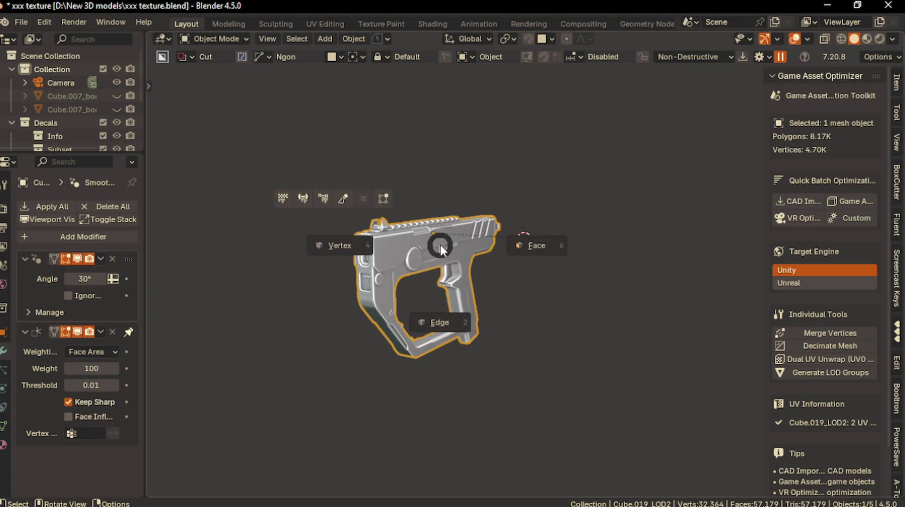
left_click(452, 320)
key("Tab")
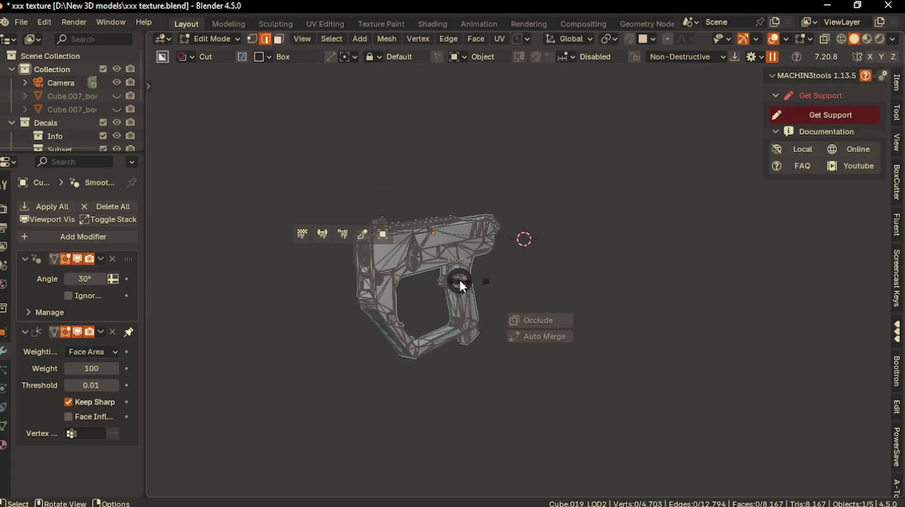
left_click(461, 218)
middle_click_drag(462, 220, 462, 219)
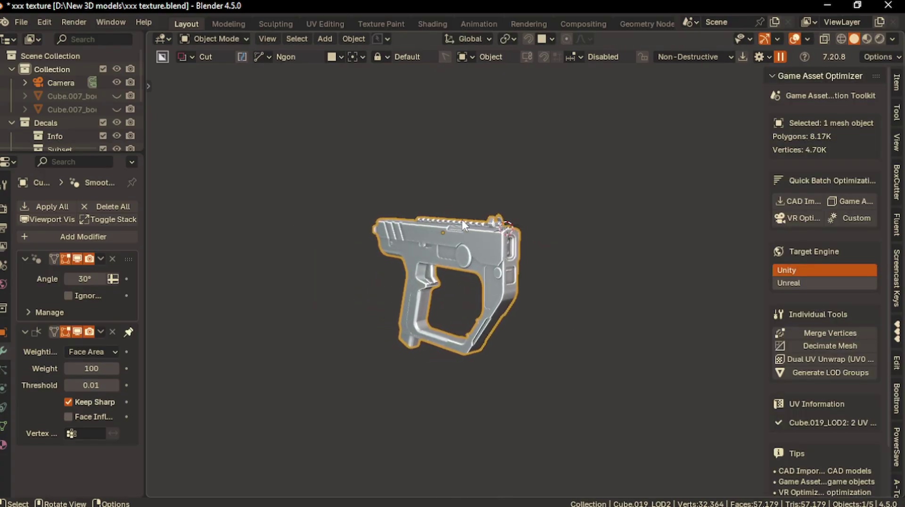